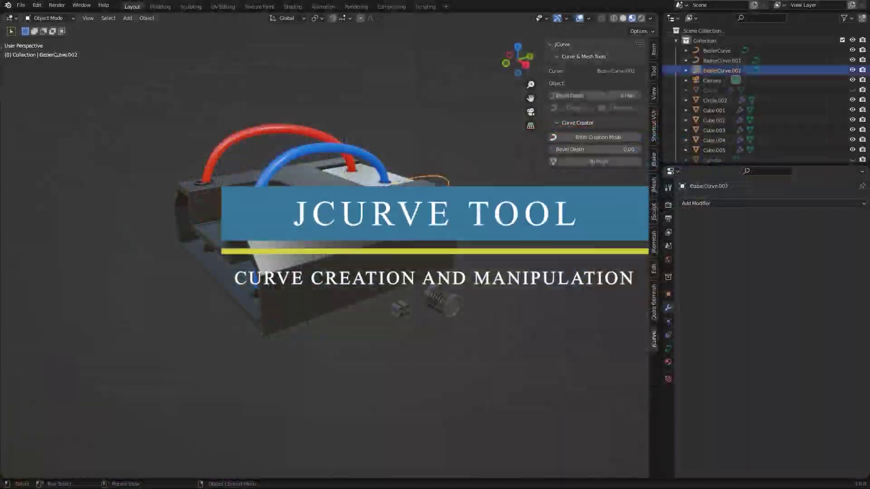
Step: Array the cross-shaped profile along the orange curve as a cable twisted 420°
click(402, 309)
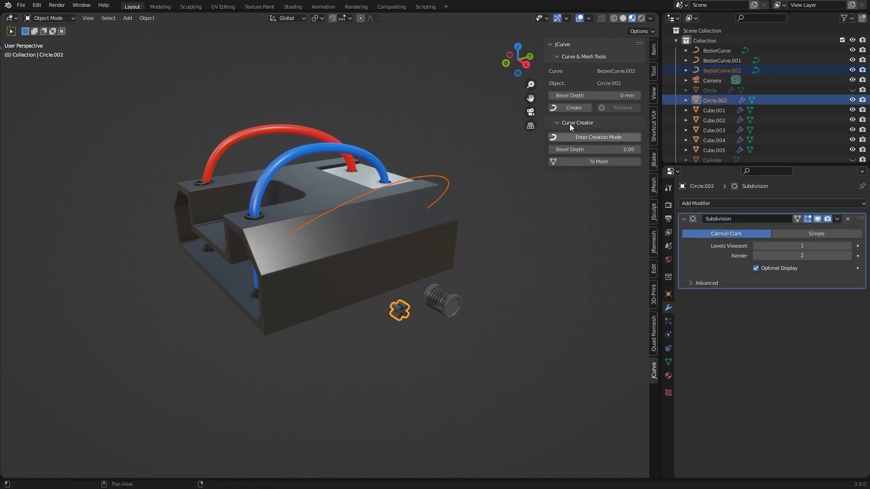
click(570, 108)
middle_drag(501, 235, 406, 181)
click(404, 178)
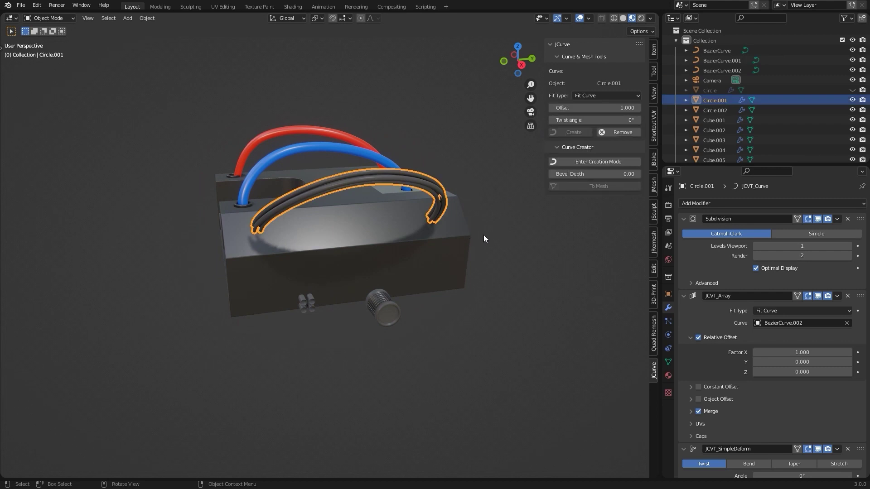
text(420)
key(Return)
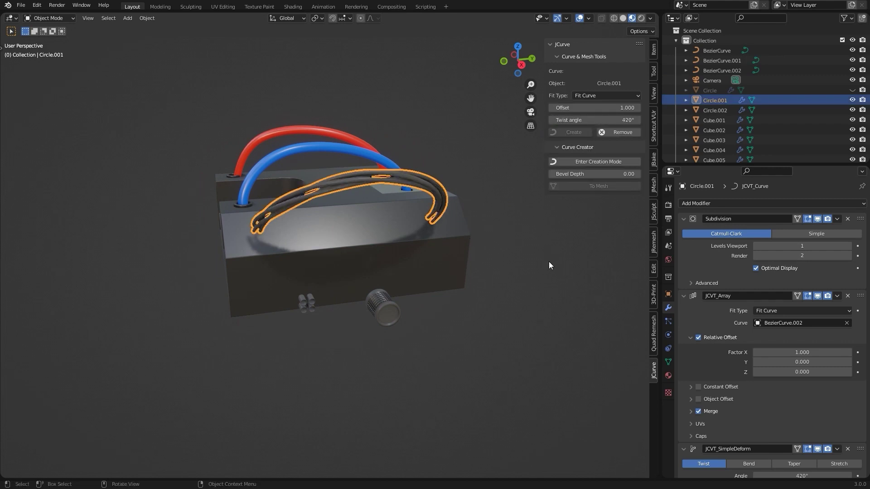
Step: Array the small cylinder along the orange curve as Fixed Count ring clamps with spacing 5.300
click(548, 262)
middle_drag(548, 262, 431, 177)
click(431, 178)
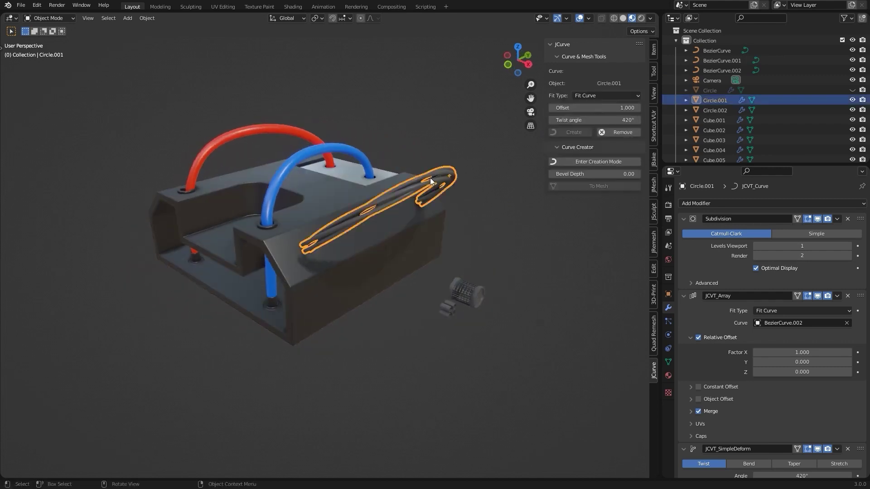
click(431, 177)
shift+click(465, 294)
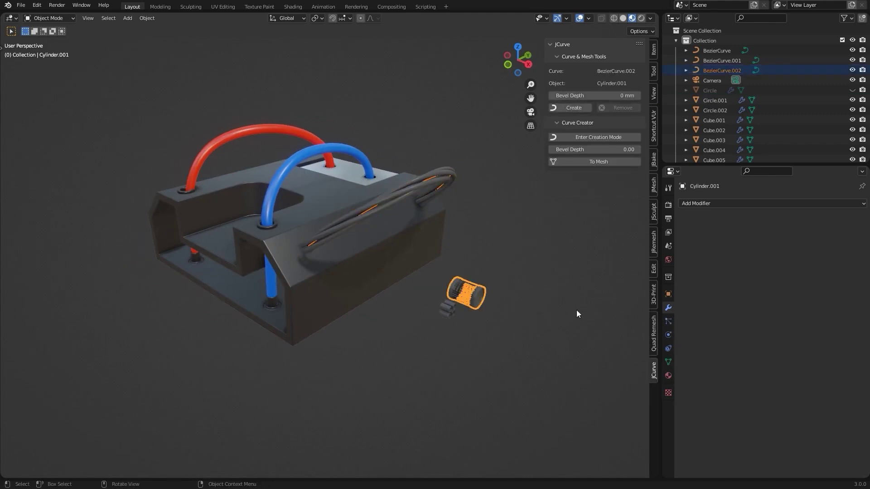
click(573, 107)
click(608, 94)
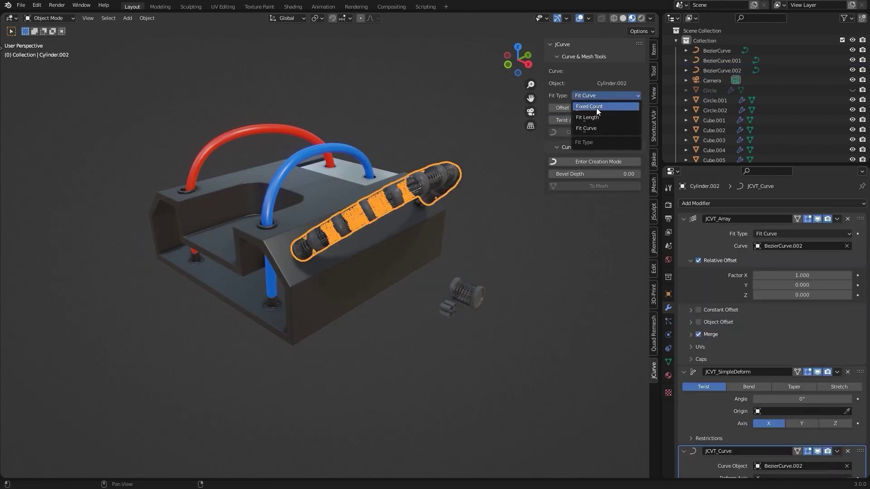
click(596, 108)
drag(633, 120, 672, 120)
click(509, 235)
Step: Thicken the blue tube's curve bevel to 20 mm
middle_drag(510, 234, 386, 340)
scroll(386, 339, up, 3)
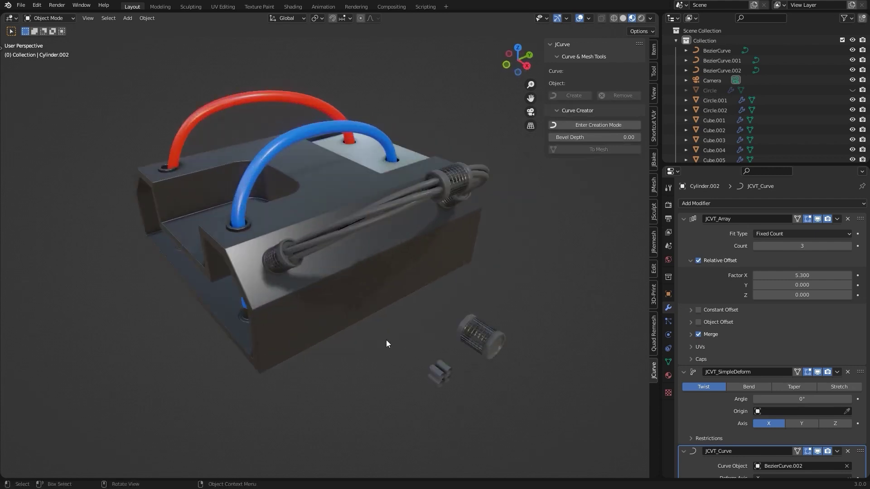
click(297, 137)
drag(594, 96, 639, 95)
click(554, 210)
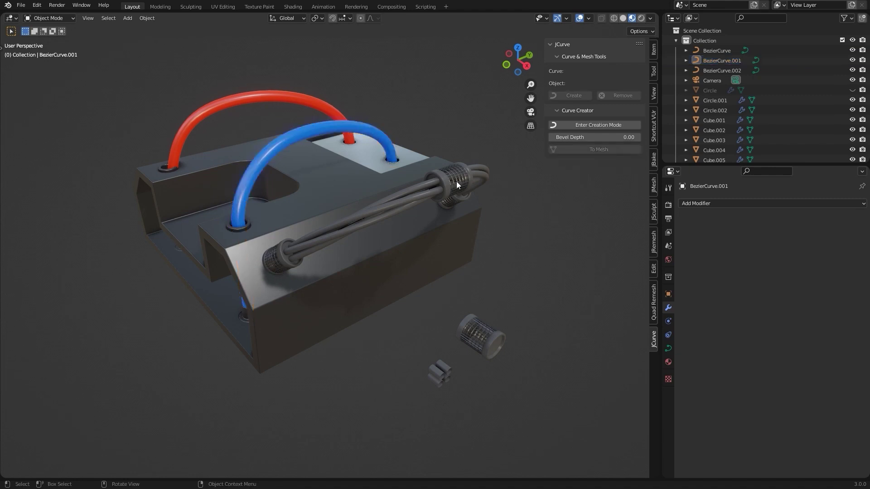
key(ctrl+z)
Step: Array the ring cylinder along the blue tube, then enter Edit Mode on the capsule
shift+click(491, 350)
click(564, 132)
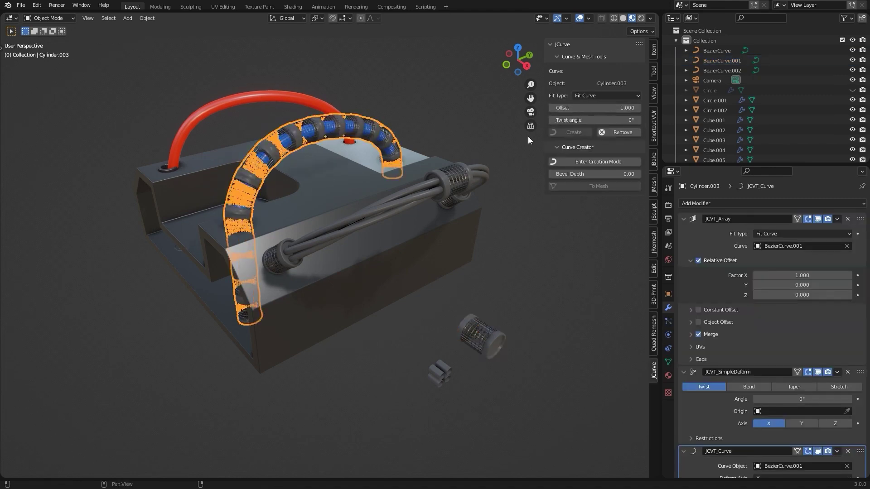
click(537, 267)
mouse_move(512, 262)
middle_down()
mouse_move(540, 259)
mouse_move(518, 264)
middle_up()
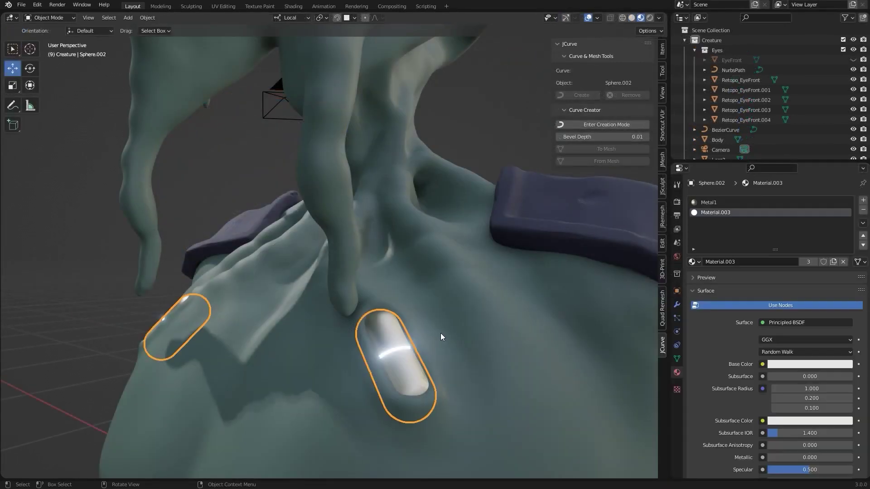
key(Tab)
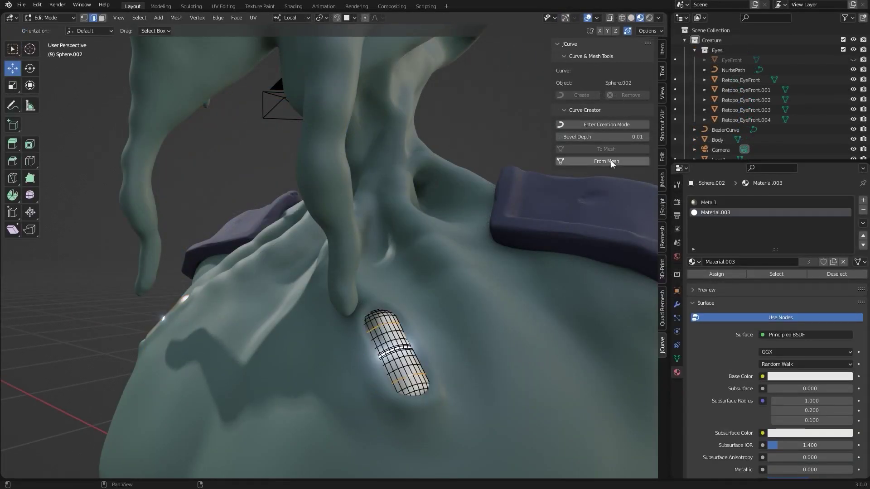
Step: Convert the capsule's selected edges into ring curves with Material.002
click(591, 162)
click(693, 242)
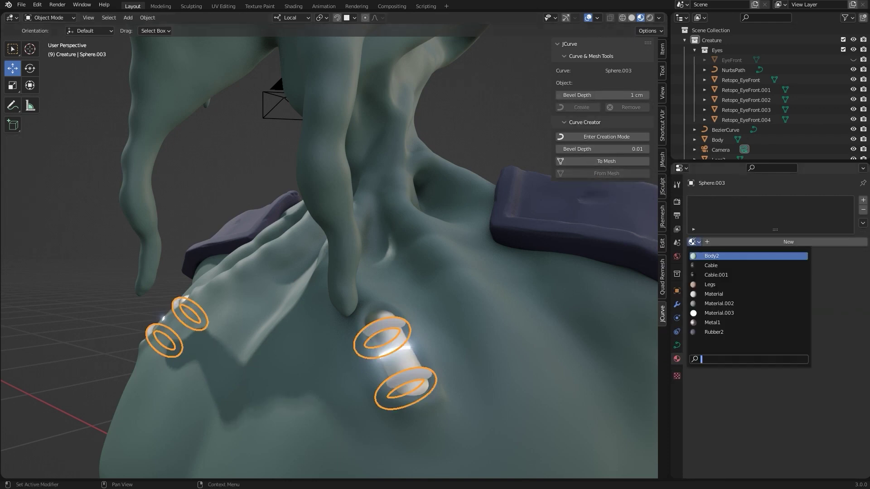
click(719, 303)
Step: Draw a new tube on the creature's surface from the goggle down to the neck
click(492, 305)
middle_drag(454, 312, 501, 311)
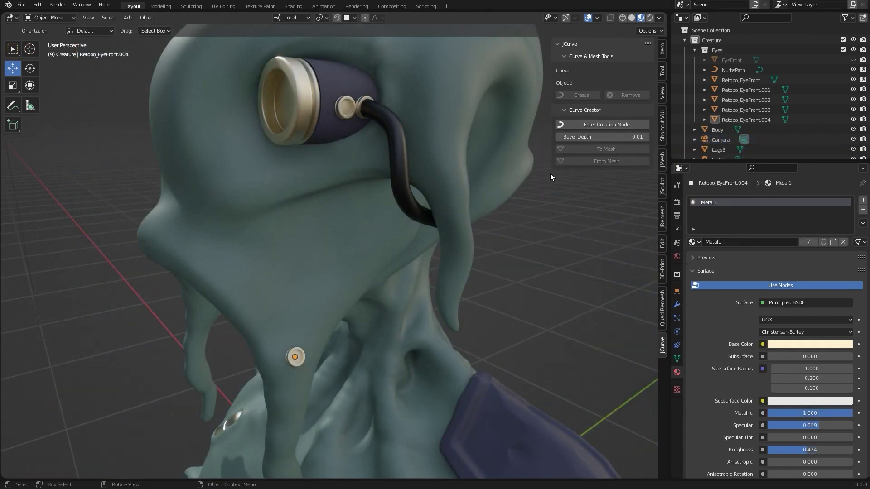
click(602, 124)
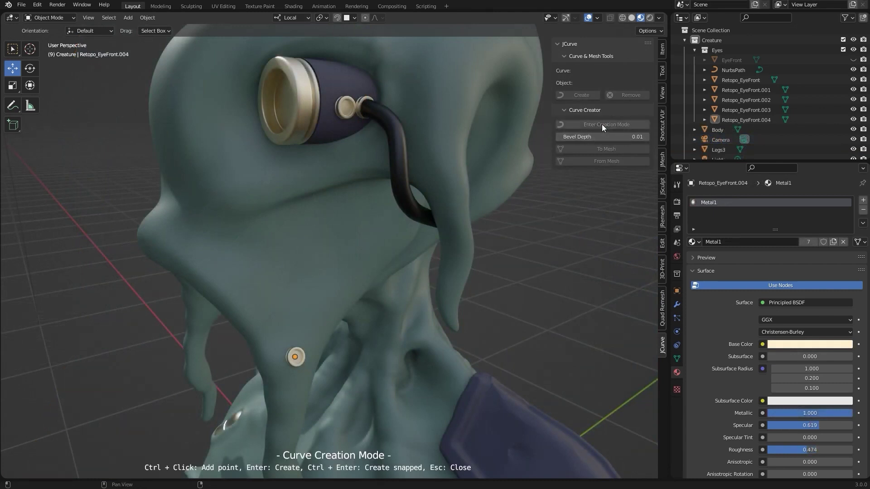
middle_drag(535, 208, 327, 108)
ctrl+click(280, 352)
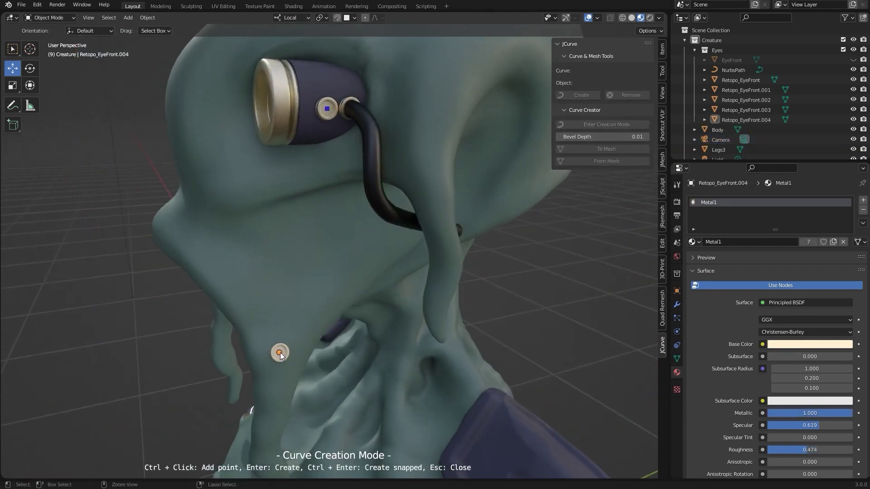
key(Return)
Step: Scale the tube's bottom handle to 0.512 and give the tube the Cable material
middle_drag(328, 107, 453, 317)
key(s)
click(453, 317)
click(316, 362)
key(s)
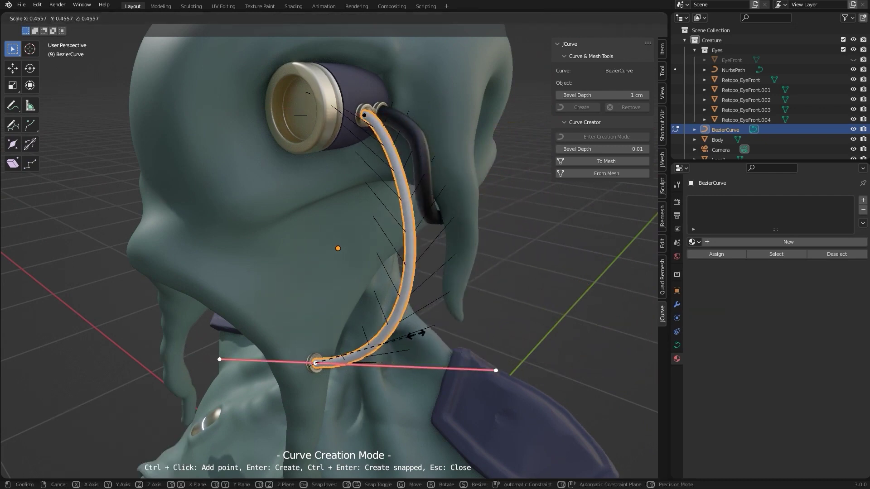
click(433, 343)
click(693, 242)
click(711, 266)
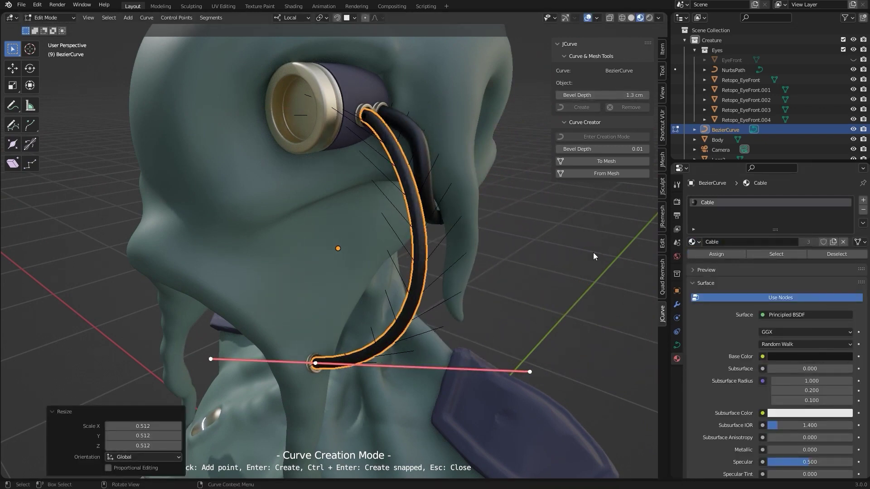
key(Tab)
middle_drag(593, 252, 522, 246)
click(522, 245)
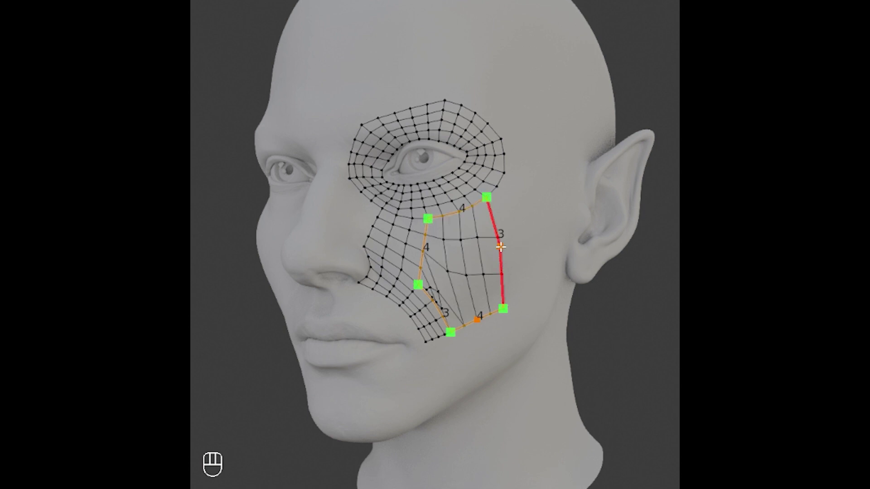
Step: Raise the edge's segment count to 5 and commit the cheek grid patch
scroll(500, 246, up, 1)
key(space)
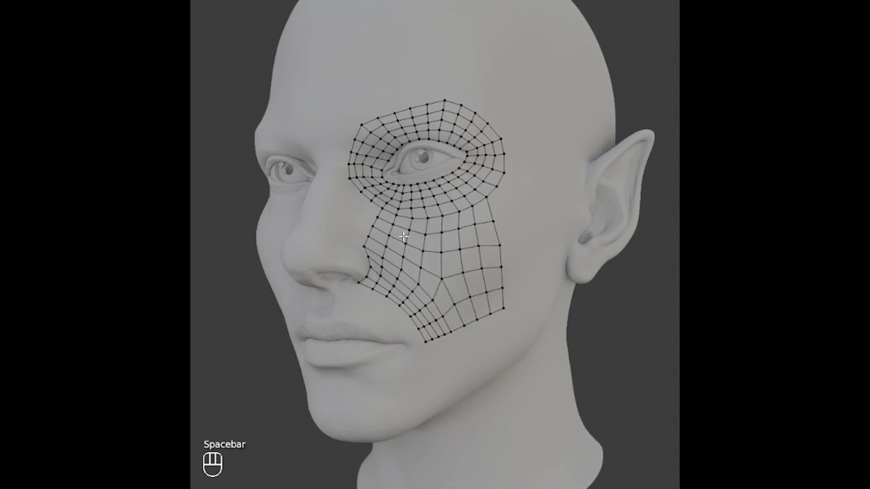
alt+drag(359, 235, 448, 197)
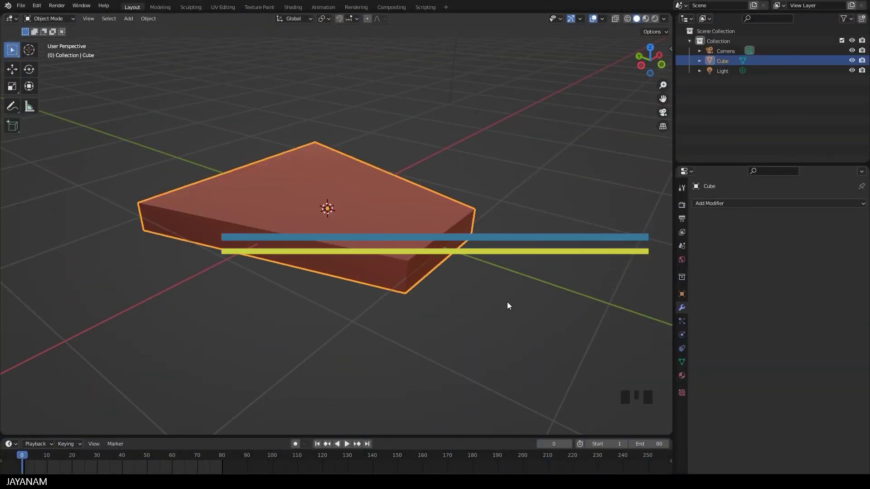
Step: Show the remesh settings panel and check the remeshed block's mesh in Edit Mode
key(n)
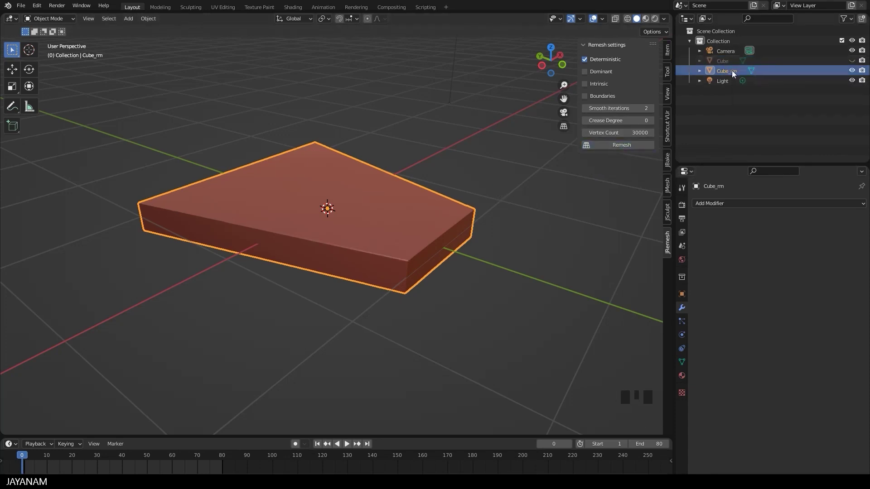
middle_drag(480, 238, 477, 245)
key(Tab)
scroll(442, 242, up, 5)
key(Tab)
scroll(432, 263, down, 2)
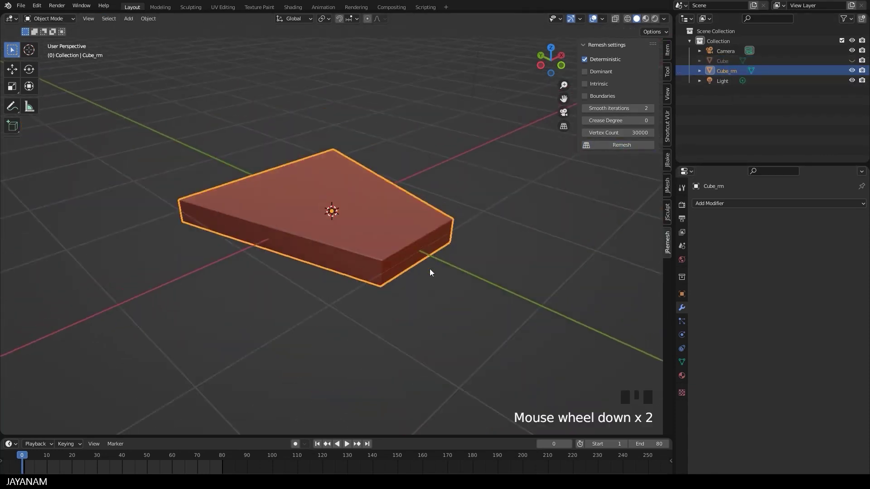
Step: Bend the block about -91° with a Simple Deform modifier and apply it
click(733, 203)
click(773, 329)
click(757, 234)
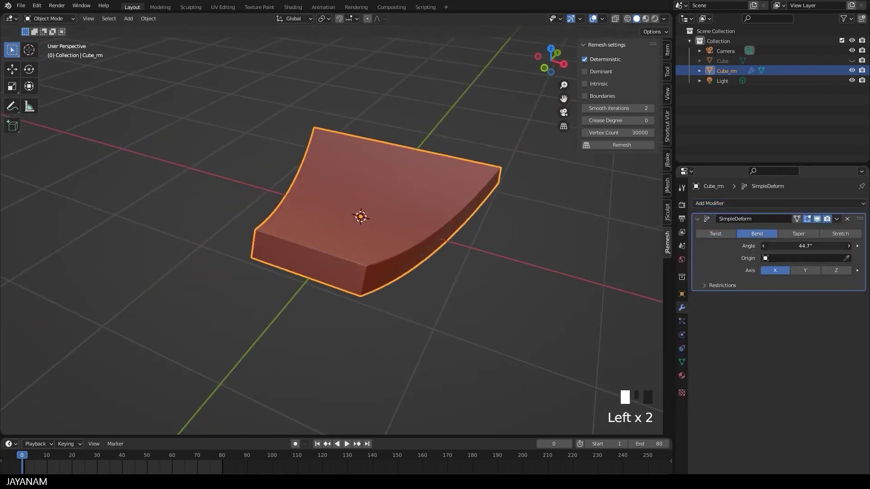
drag(805, 246, 771, 245)
mouse_move(566, 245)
middle_down()
mouse_move(546, 252)
mouse_move(556, 230)
mouse_move(508, 257)
mouse_move(427, 233)
mouse_move(447, 230)
middle_up()
click(836, 219)
click(792, 232)
Step: Add a Multiresolution modifier to the bent block and sculpt it with Scrape and Clay Strips brushes
click(733, 203)
click(664, 328)
key(ctrl+Tab)
click(443, 283)
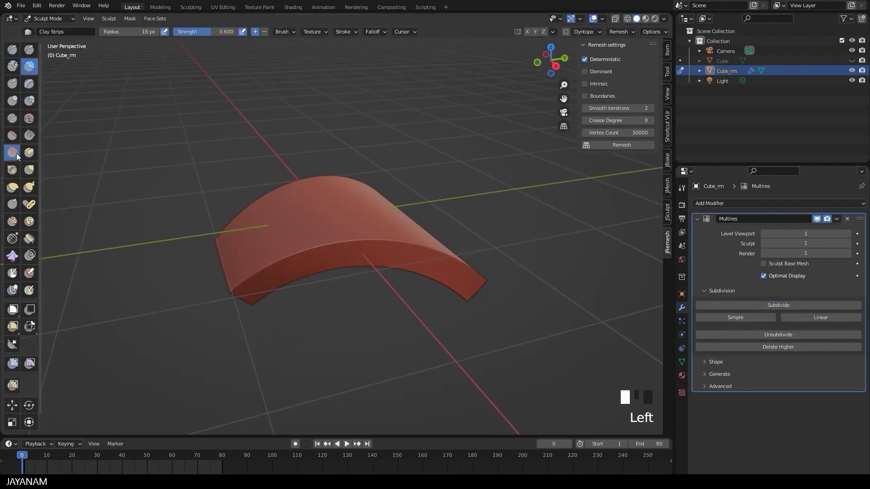
click(17, 156)
mouse_move(317, 263)
middle_down()
mouse_move(349, 263)
mouse_move(326, 272)
middle_up()
key(c)
middle_drag(390, 277, 452, 171)
Step: Set the original block's remesh target to 5000 vertices, then undo that remesh
click(264, 227)
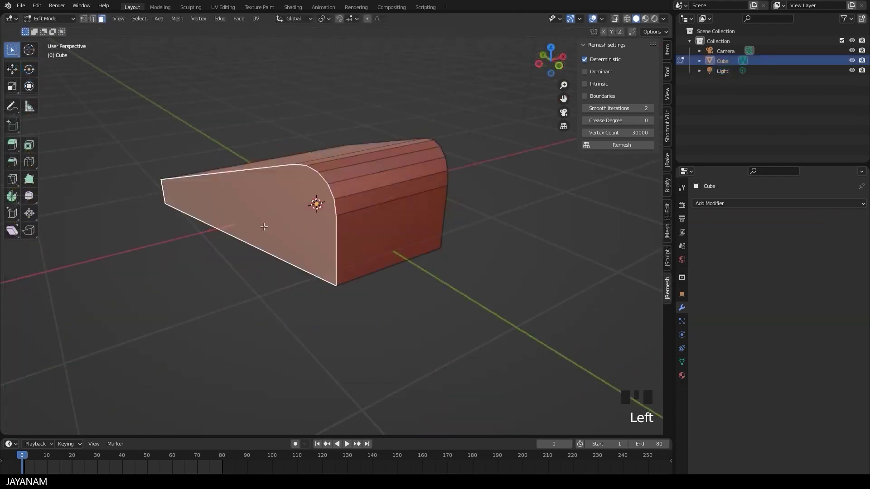
key(Tab)
click(627, 133)
text(5000)
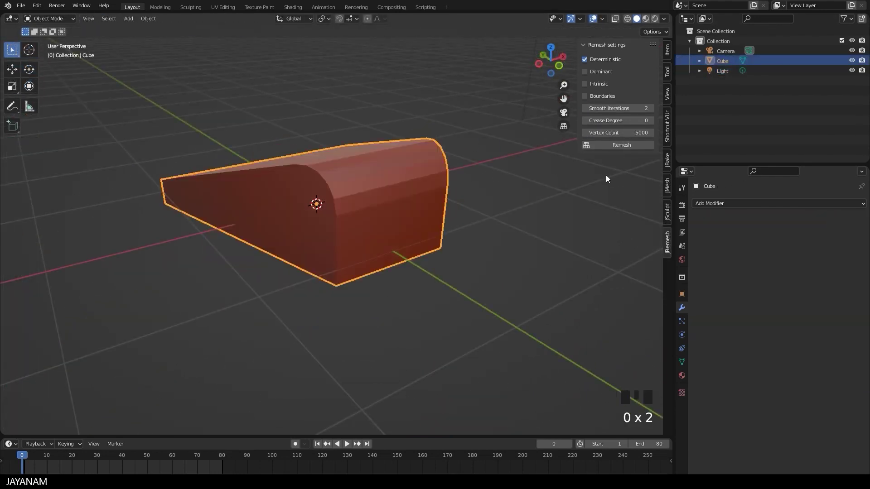
middle_drag(410, 235, 463, 220)
key(ctrl+z)
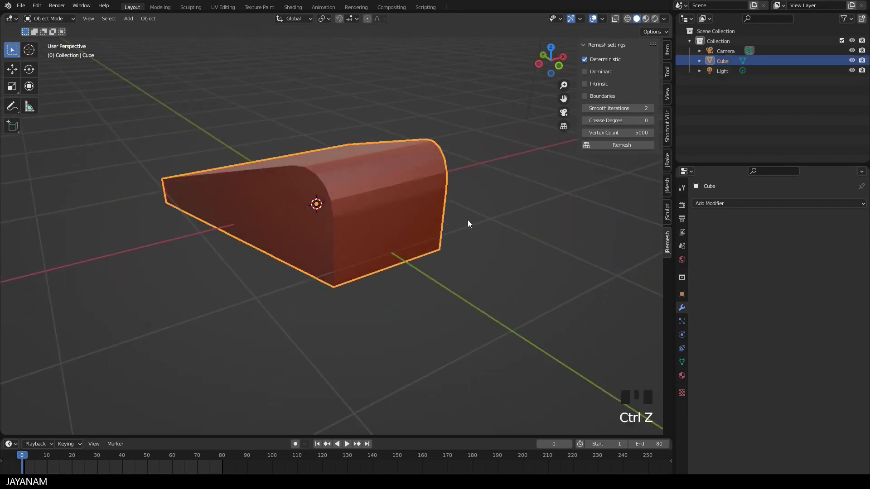
Step: Add a Triangulate modifier to the cube, remesh it and inspect the resulting mesh
click(716, 203)
click(715, 340)
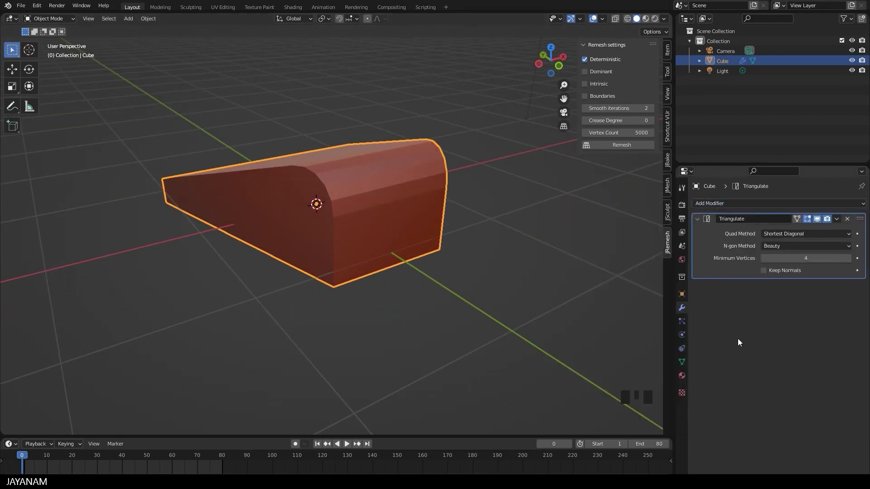
click(601, 145)
key(Tab)
middle_drag(539, 228, 410, 225)
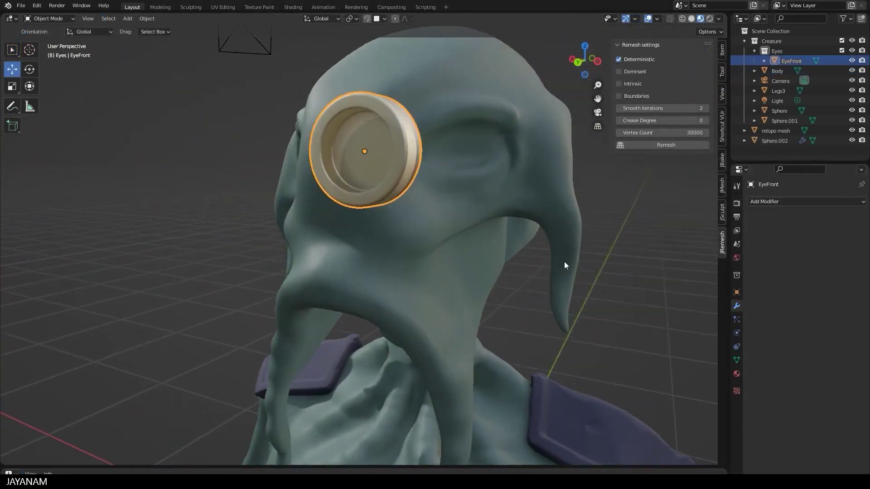
key(Tab)
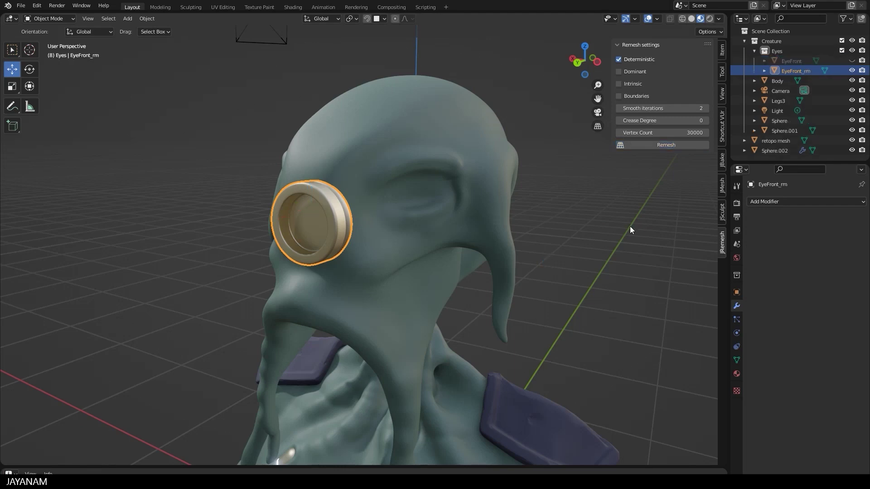
Step: Put the remeshed eye into Sculpt Mode with a Multires modifier subdivided once
middle_drag(401, 222, 436, 213)
key(Tab)
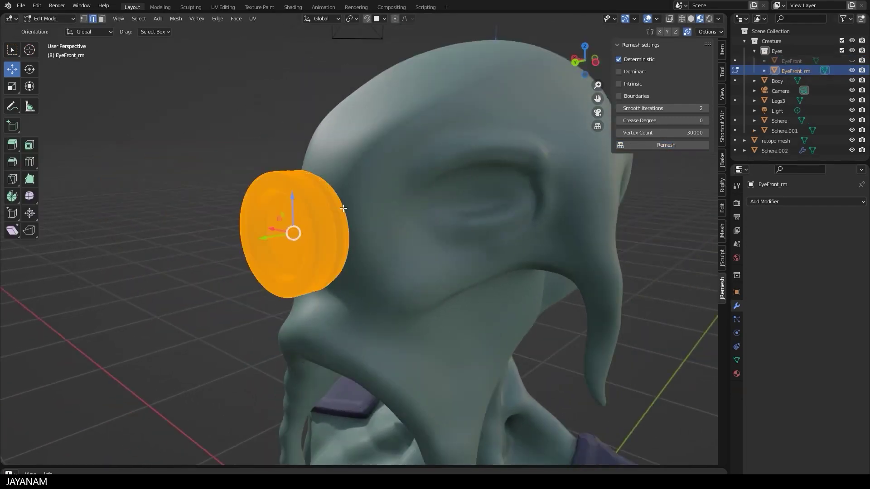
key(Tab)
key(ctrl+Tab)
click(377, 267)
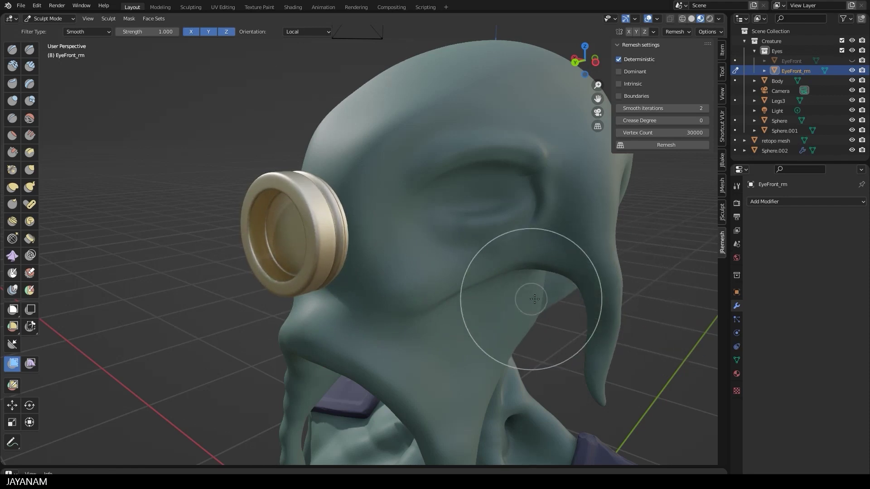
click(767, 201)
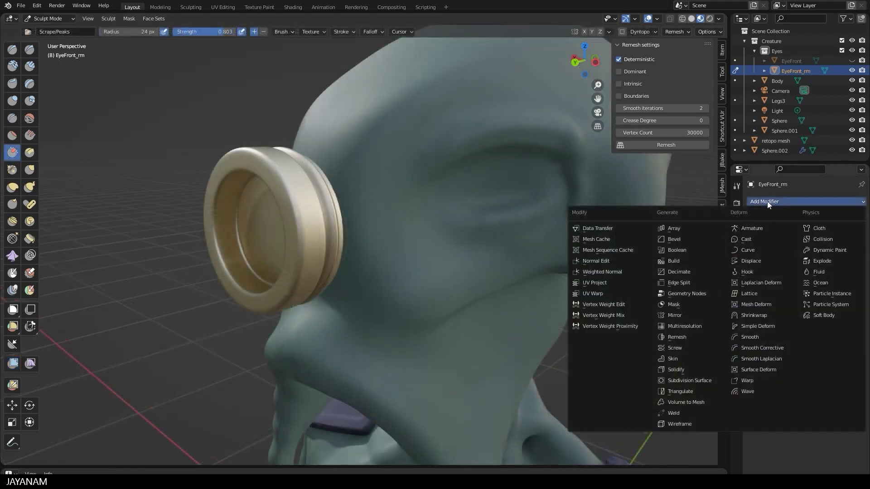
click(679, 327)
click(804, 301)
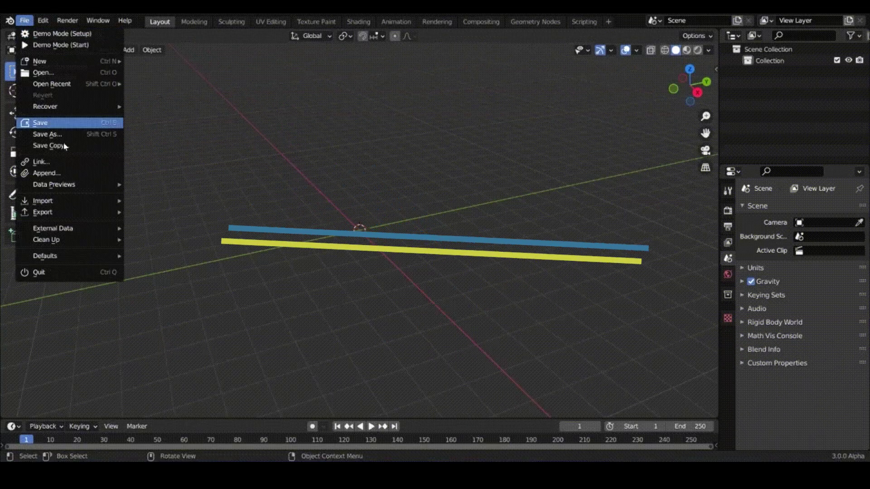
Step: Import the truck model from hhhh.3ds in the Downloads folder as a 3DS file
mouse_move(64, 201)
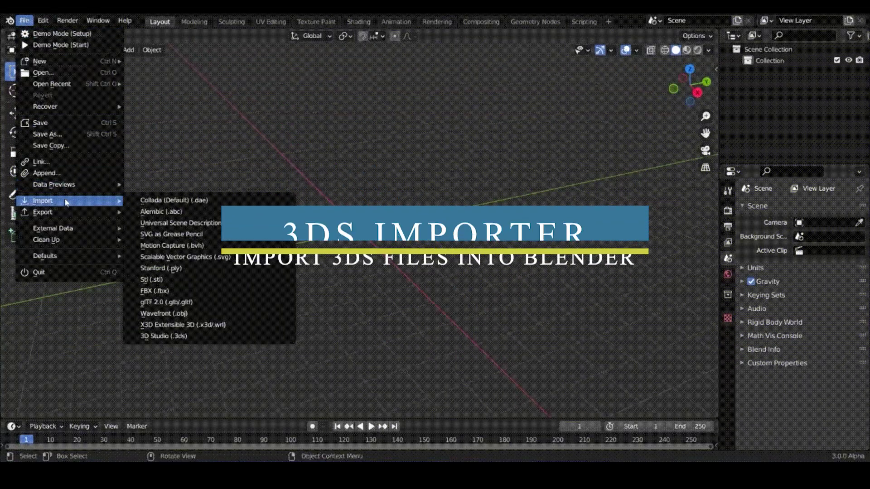
click(175, 336)
click(172, 331)
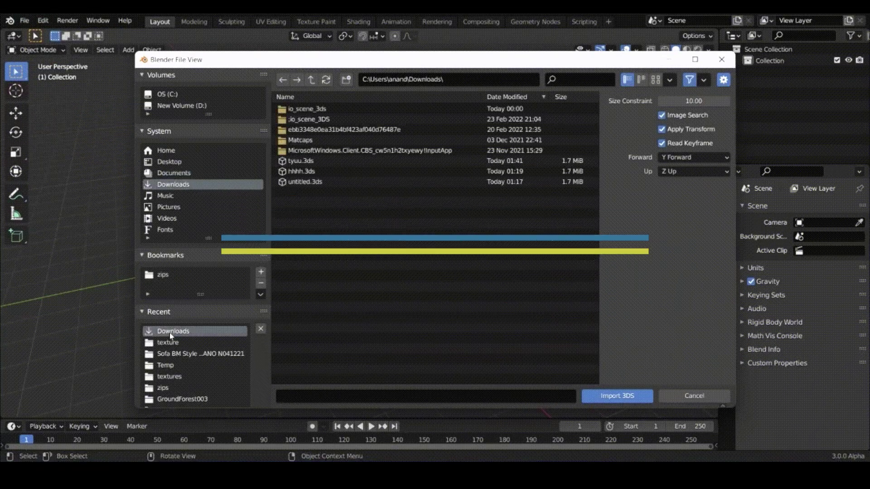
click(290, 172)
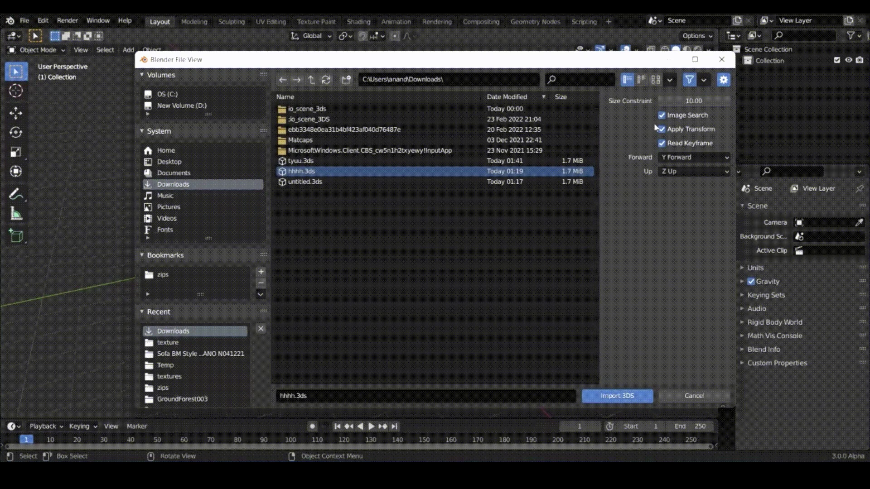
click(615, 395)
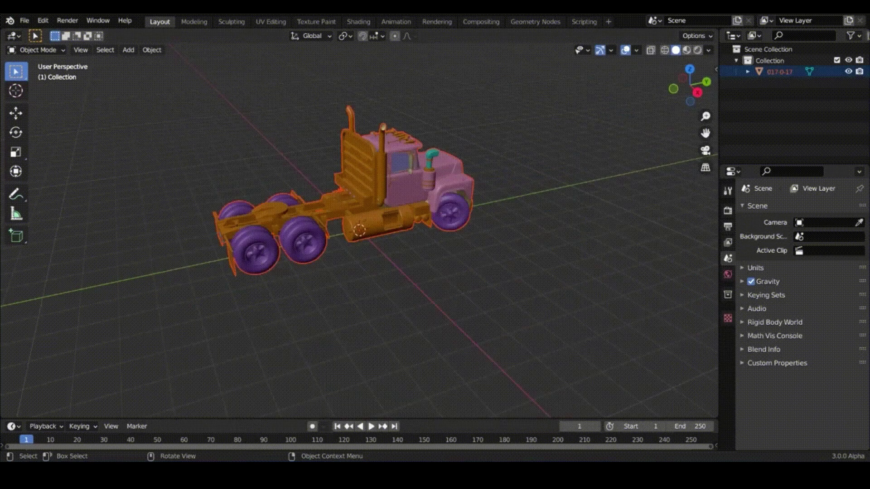
Step: Inspect the imported truck in material preview, its mesh in Edit Mode, then solid shading
click(690, 50)
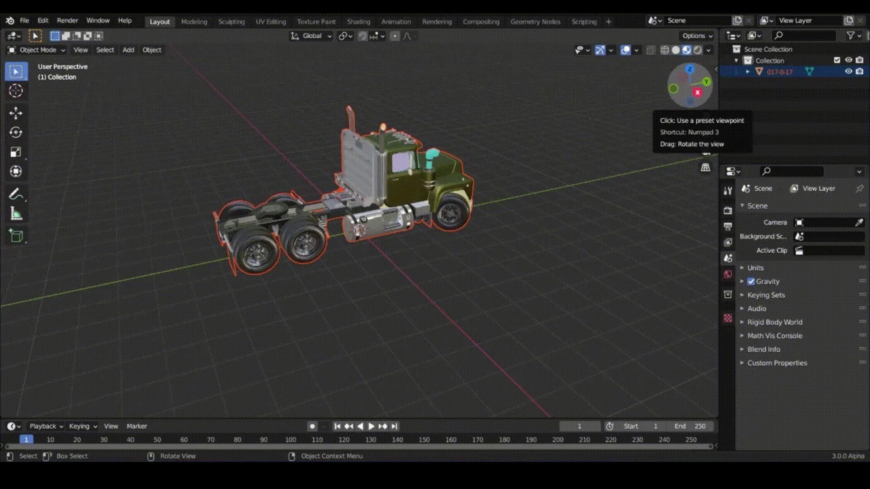
drag(690, 88, 657, 90)
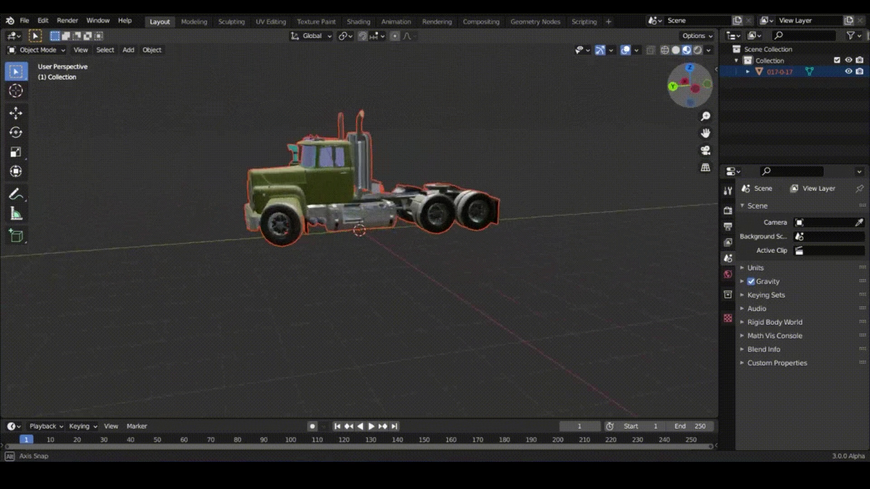
mouse_move(657, 90)
mouse_down()
mouse_move(671, 104)
mouse_move(652, 95)
mouse_up()
key(Delete)
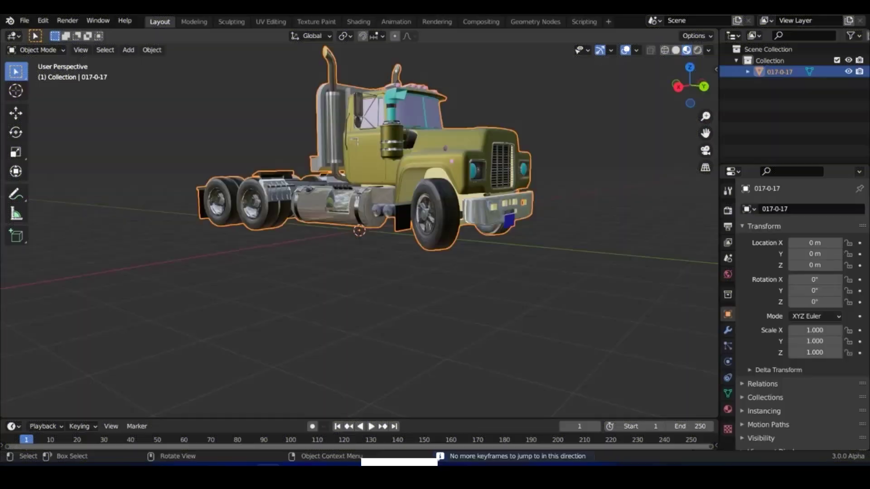
key(Tab)
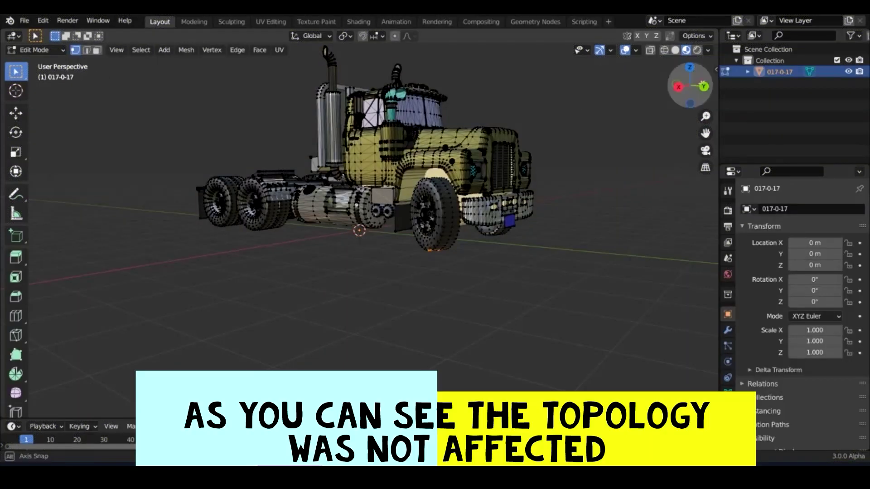
drag(670, 87, 702, 82)
click(675, 50)
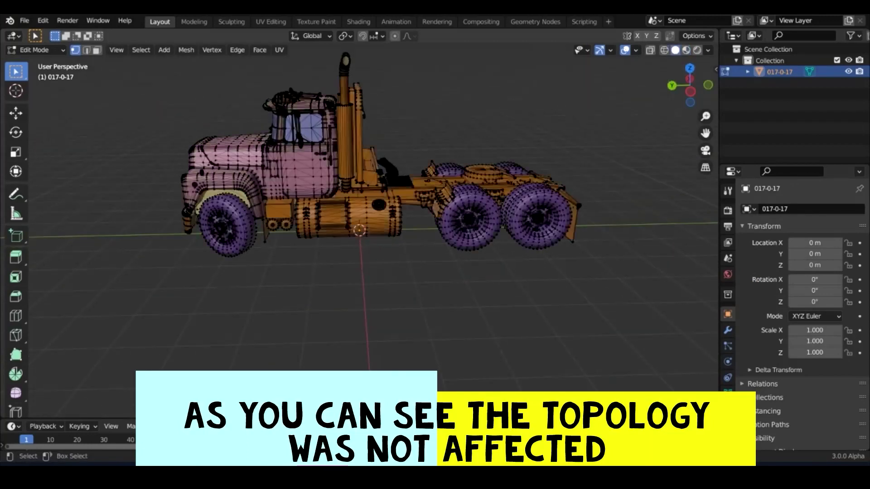
mouse_move(392, 464)
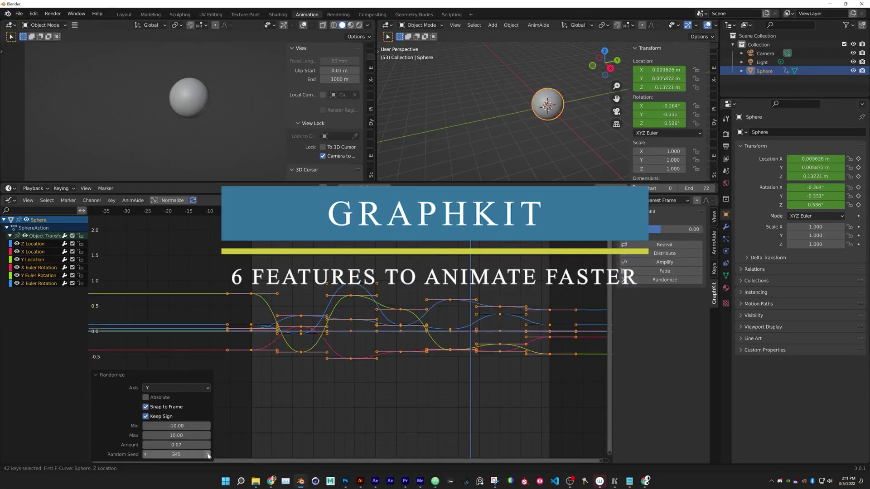
Step: Fade, repeat, redistribute and amplify the sphere's animation curves, with amplify at 0.16
click(661, 271)
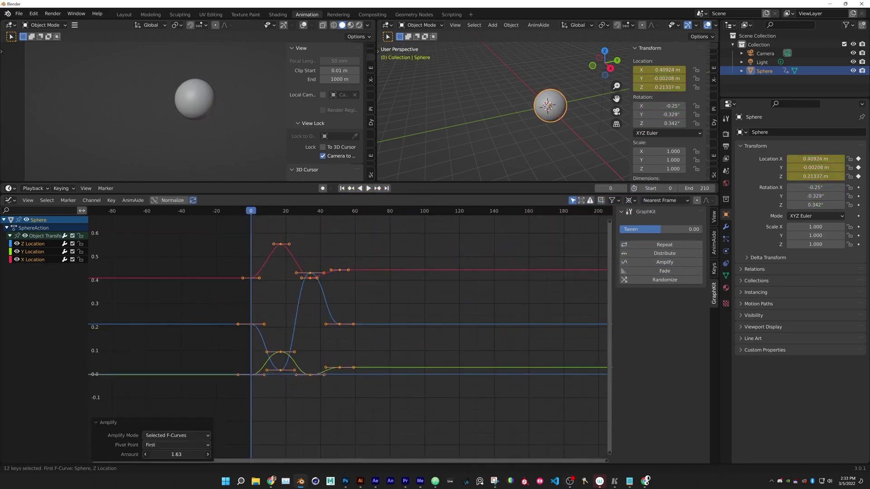
click(207, 455)
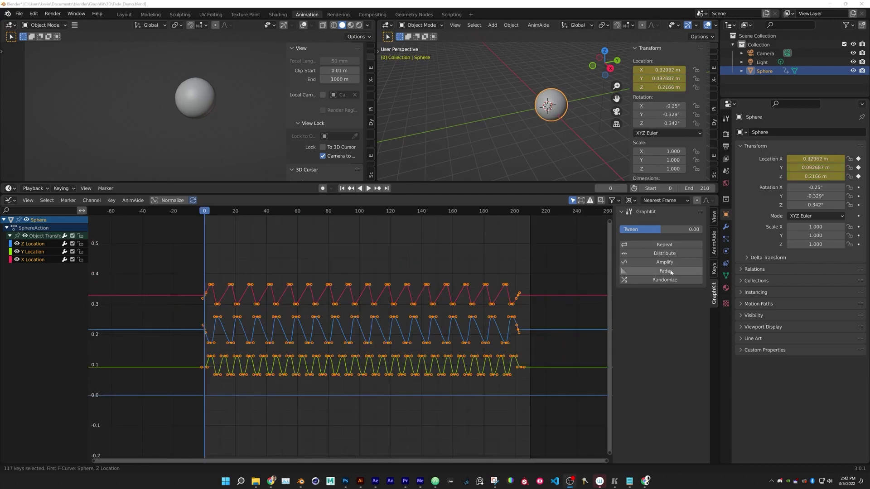
click(665, 270)
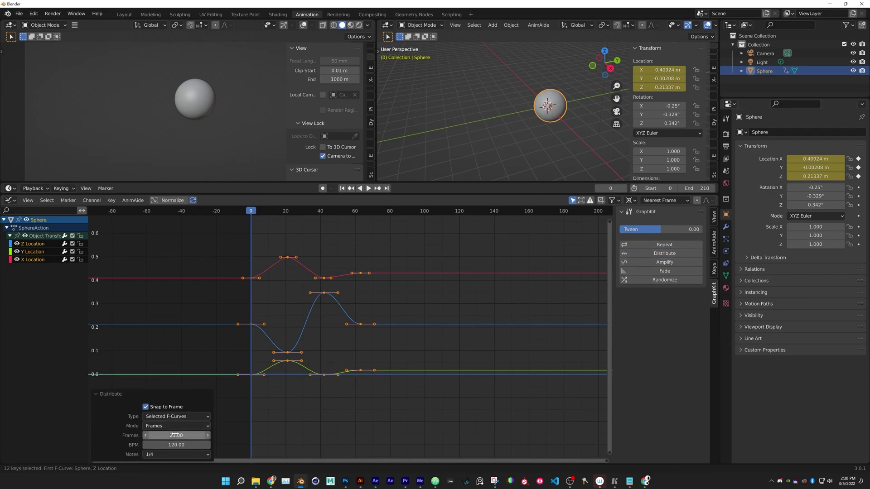
click(665, 244)
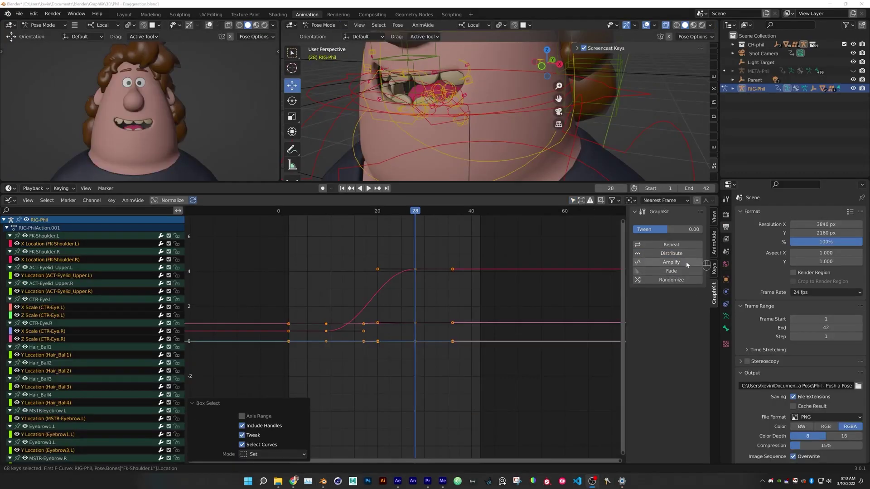
drag(291, 457, 291, 457)
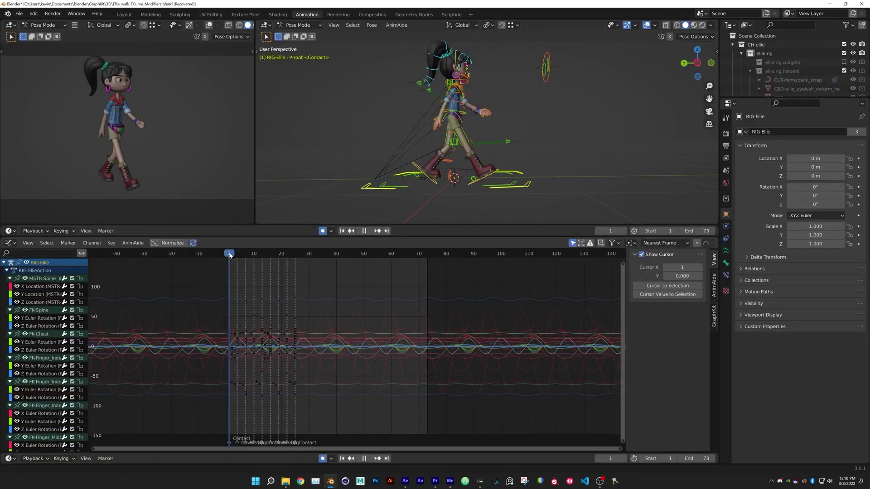
Step: Insert keyframes on all channels and tween the cube's selected keys to 1.81
key(shift+e)
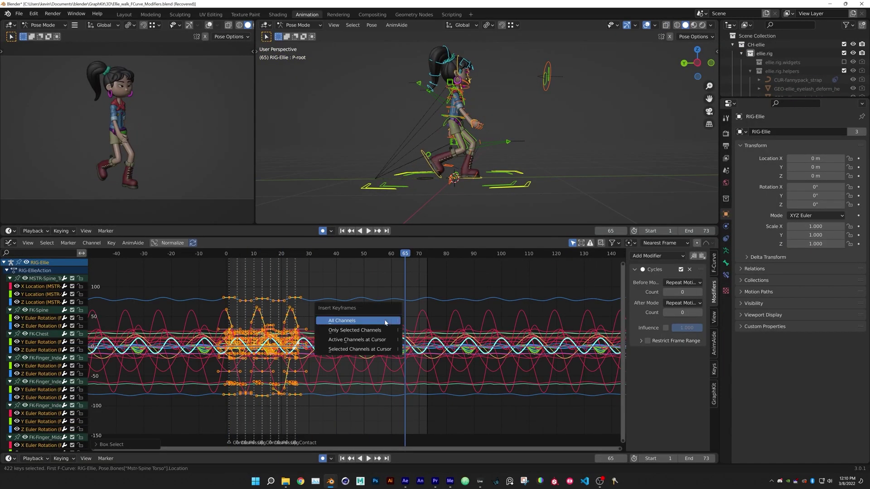
click(384, 319)
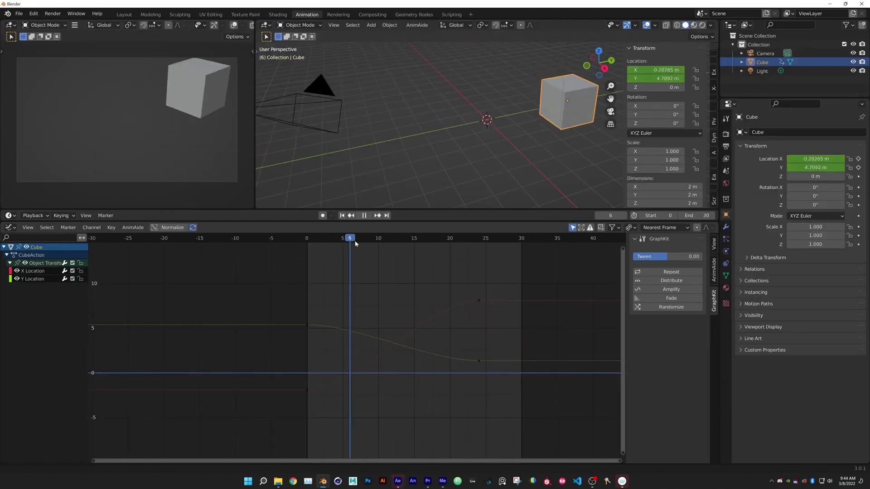
drag(521, 262, 295, 402)
mouse_move(666, 256)
mouse_down()
mouse_move(693, 257)
mouse_move(666, 256)
mouse_move(675, 257)
mouse_up()
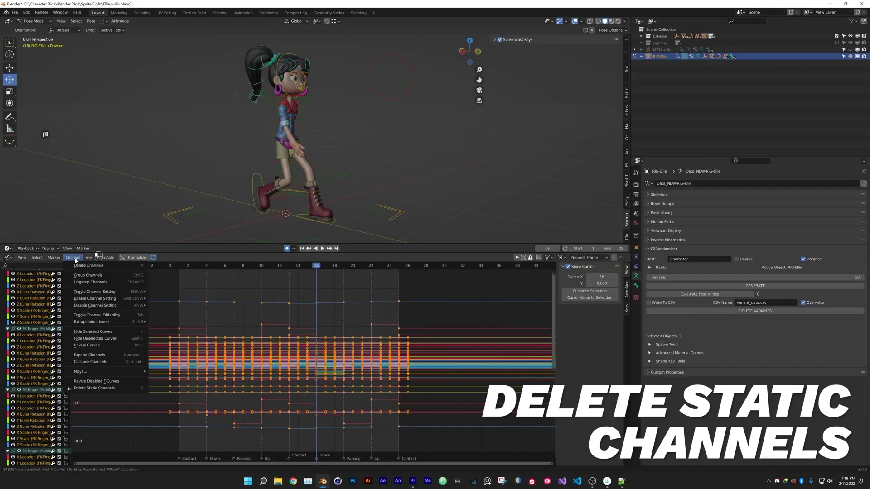
Step: Delete static channels and keyframe Location on all selected cubes
click(121, 389)
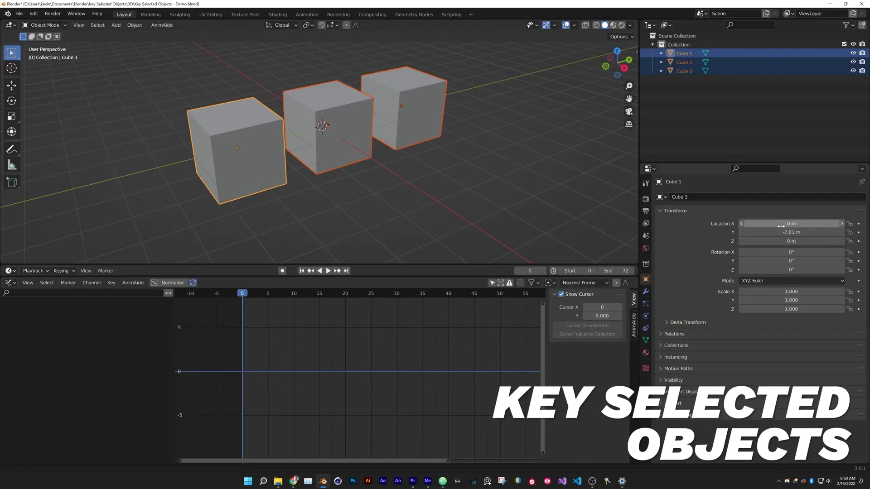
right_click(781, 226)
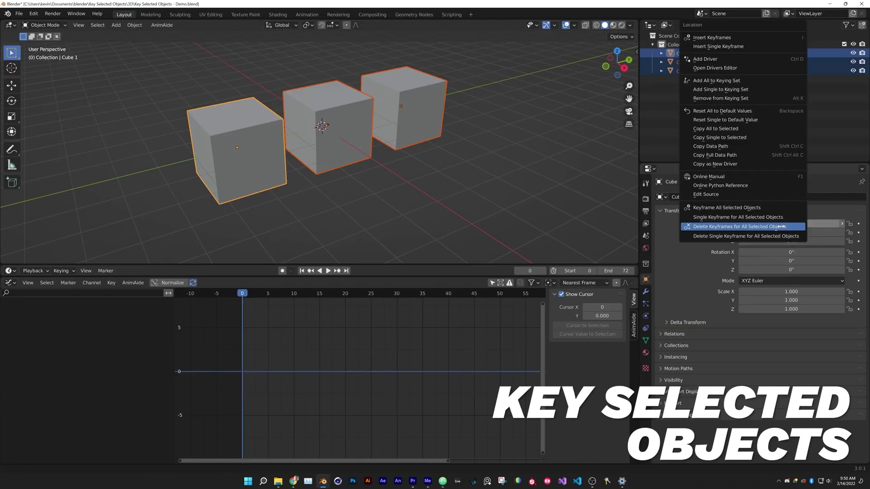
click(784, 208)
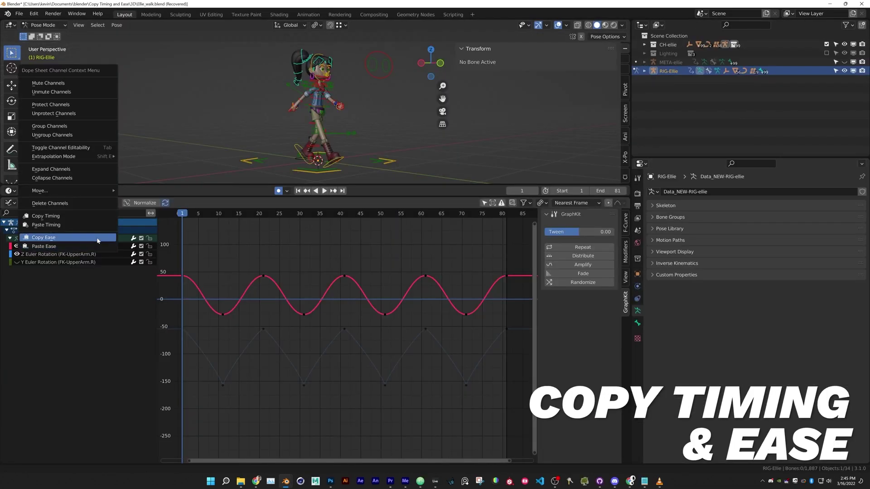
Step: Copy the smooth rotation curve's ease and paste it onto the spiky curve
click(97, 239)
right_click(91, 257)
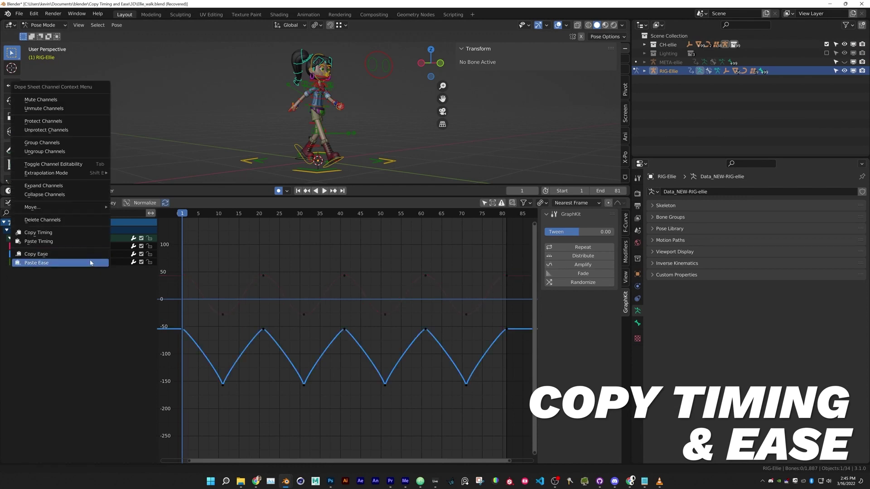
click(90, 263)
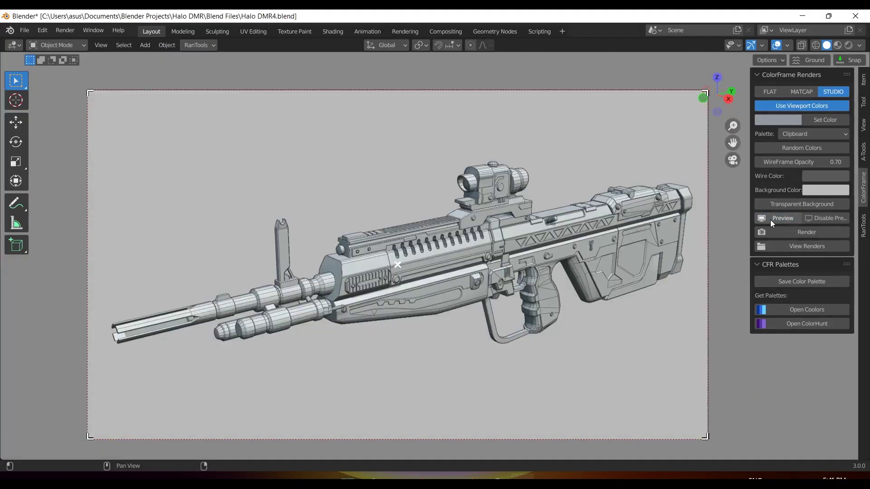
Step: Randomly colour the gun's parts with new seeds, Light Green palette, and shiny metallic shading
click(808, 146)
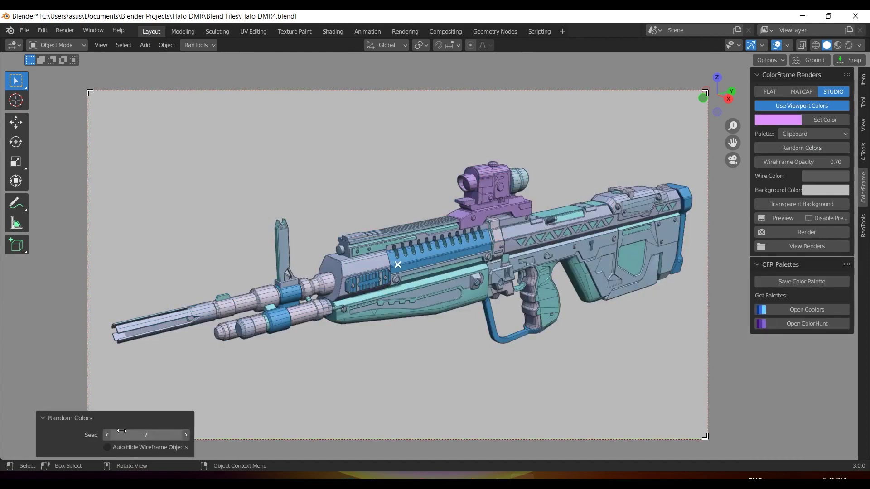
click(107, 435)
click(107, 436)
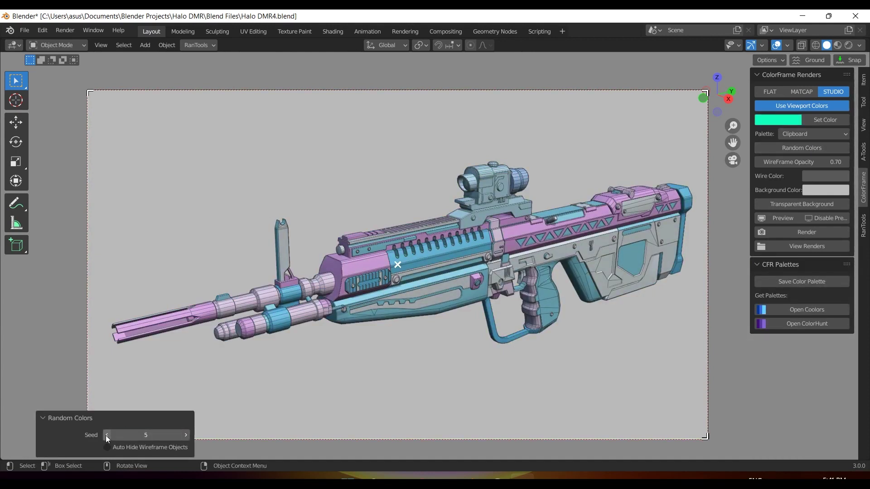
click(809, 283)
click(829, 287)
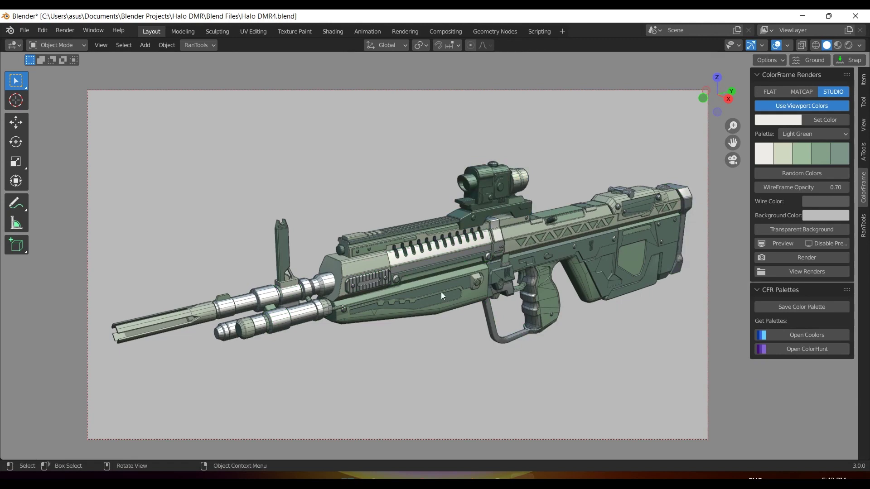
Step: Set a dark wireframe line colour and a pale green background colour
scroll(441, 292, up, 3)
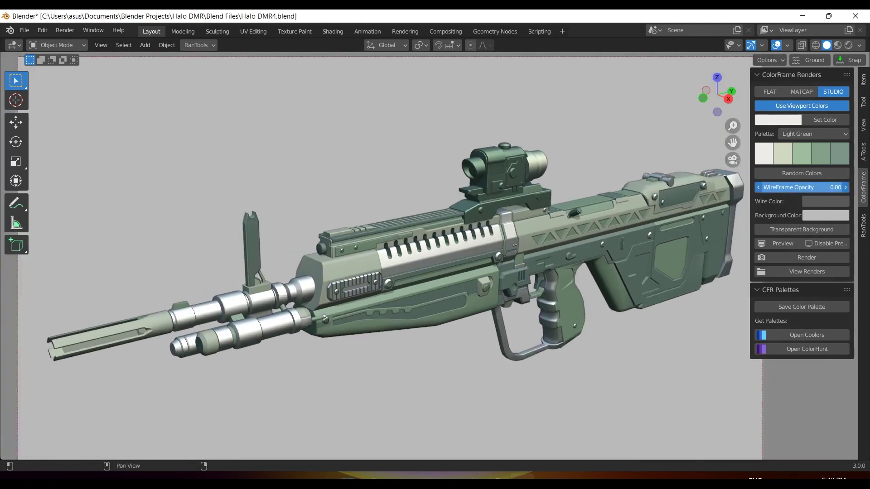
click(815, 201)
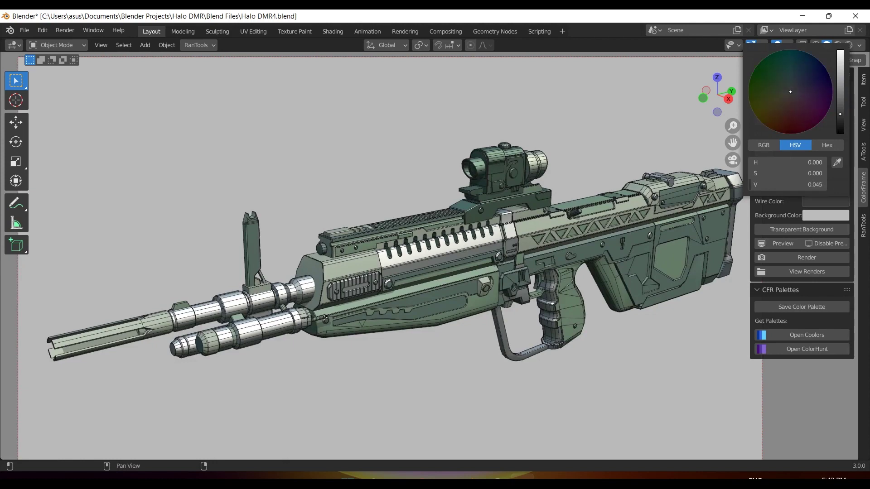
click(826, 215)
click(776, 113)
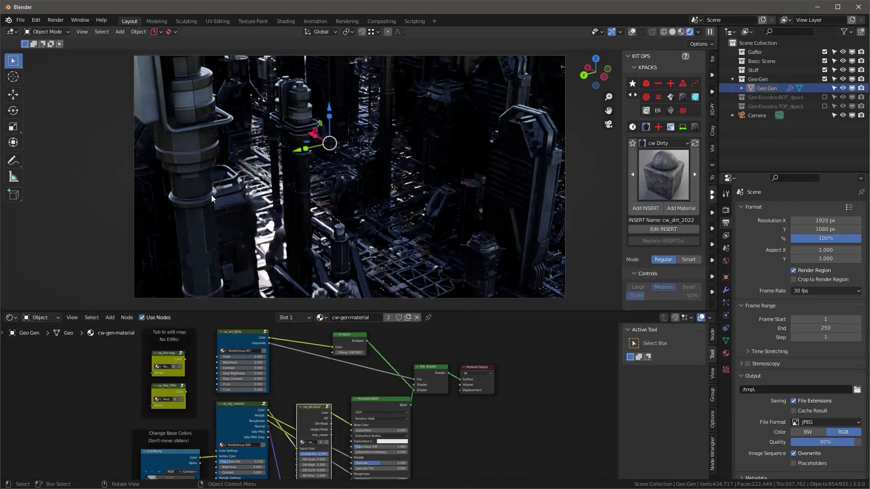
Step: Scroll through the Shader Editor to inspect the cw_obj_material and cw_dirt nodes
scroll(419, 374, up, 5)
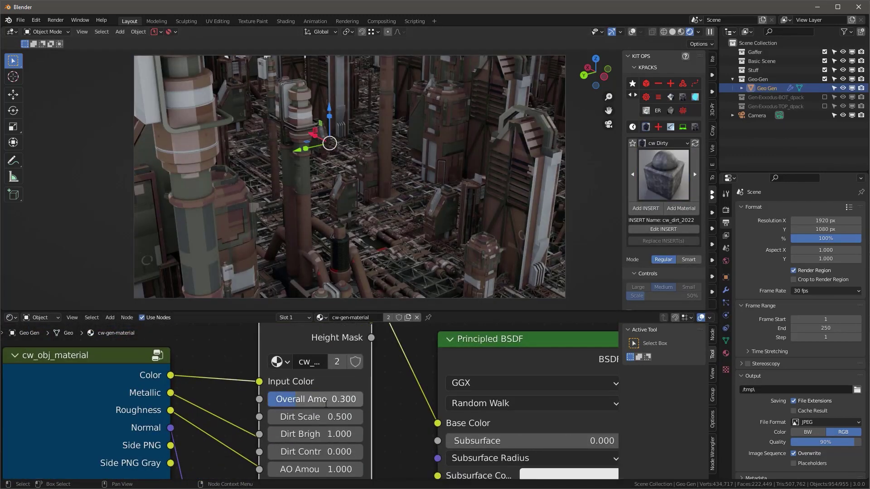
scroll(306, 341, down, 3)
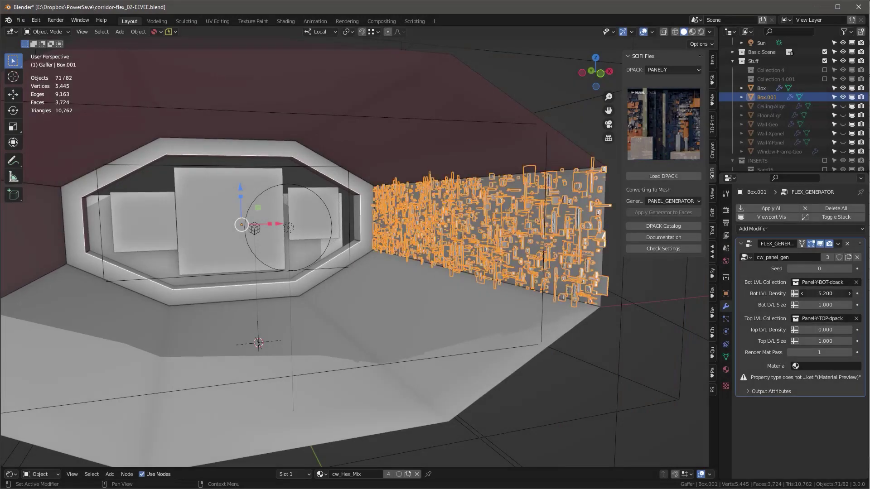
Step: Adjust FLEX_GENERATOR seed, bottom and top level size and density, then select Window-Frame-Geo
drag(802, 305, 811, 305)
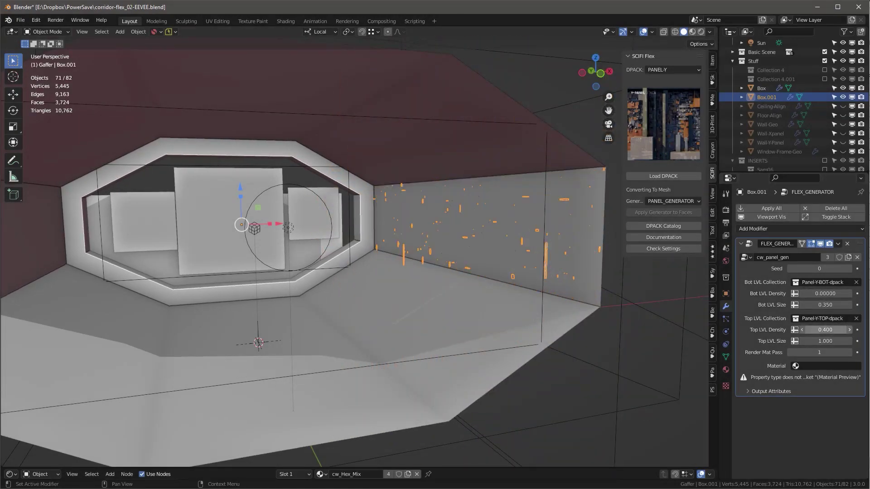
drag(822, 330, 829, 330)
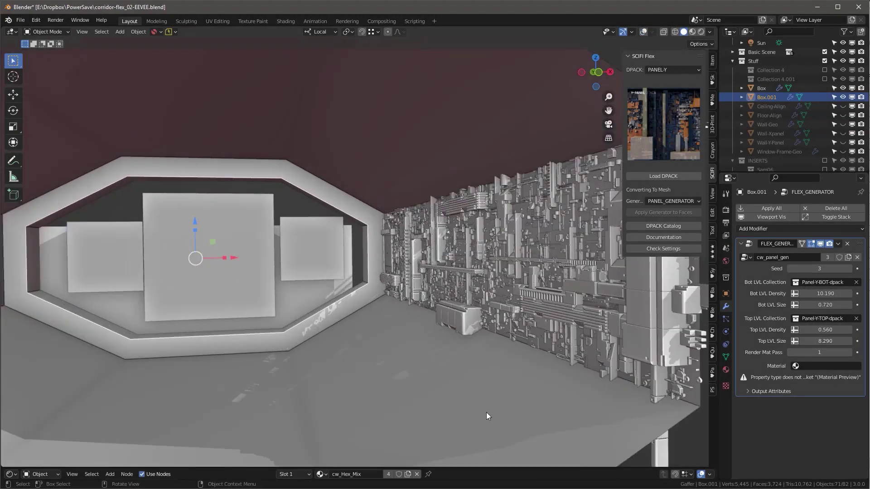
middle_drag(362, 245, 442, 225)
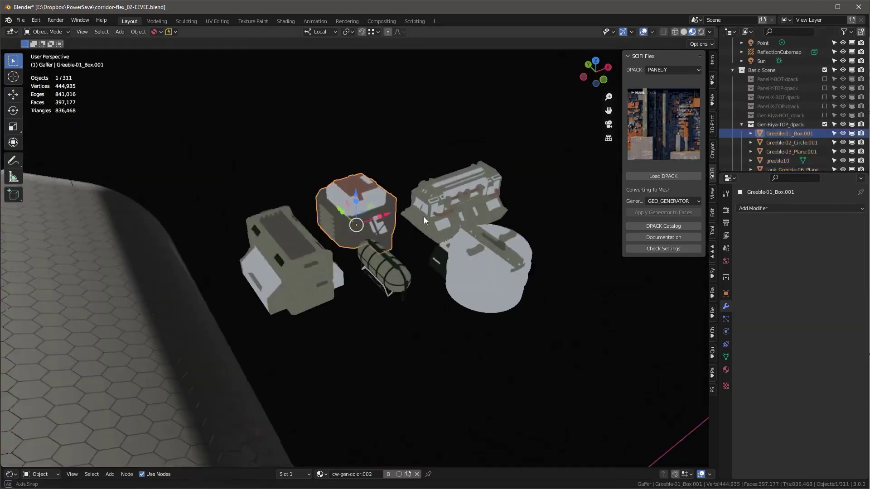
middle_drag(453, 218, 494, 159)
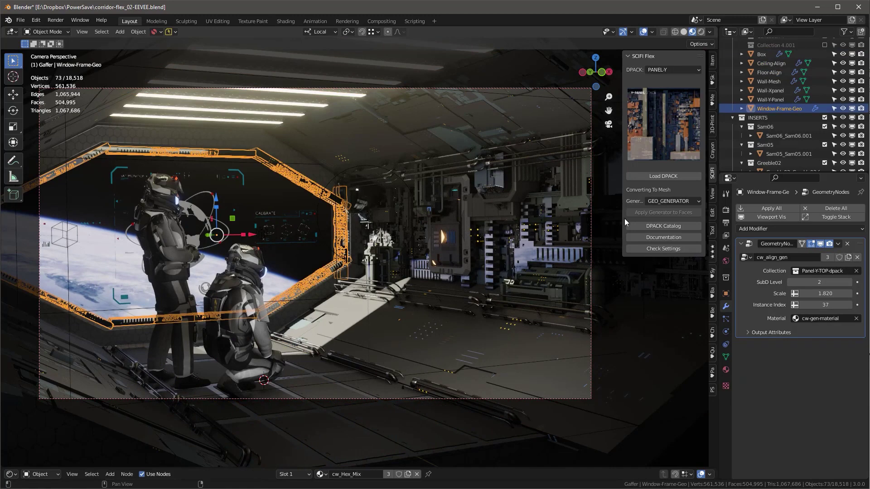
click(322, 305)
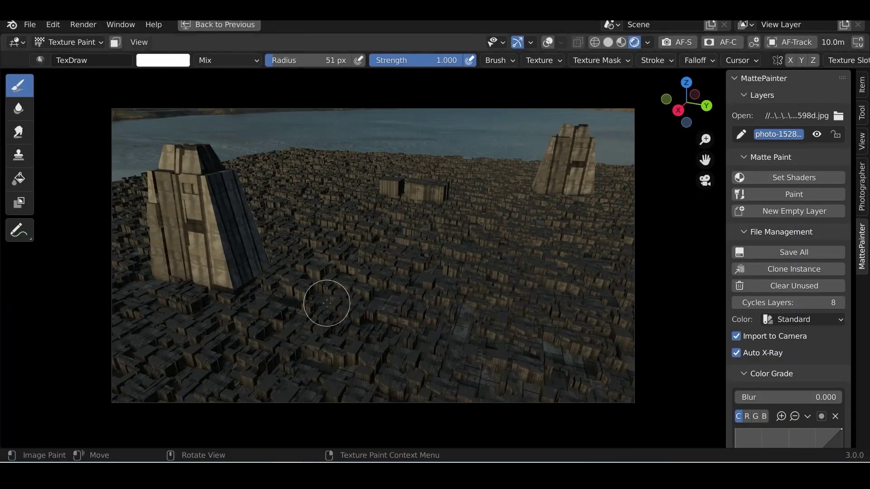
Step: Paint the city photo onto the ground plane, then load the aerial city photo as another layer
drag(326, 305, 514, 337)
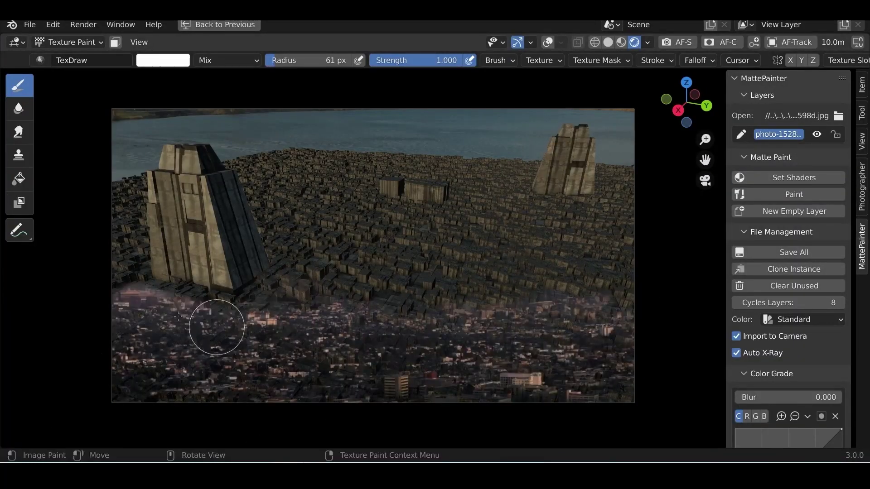
scroll(819, 340, down, 8)
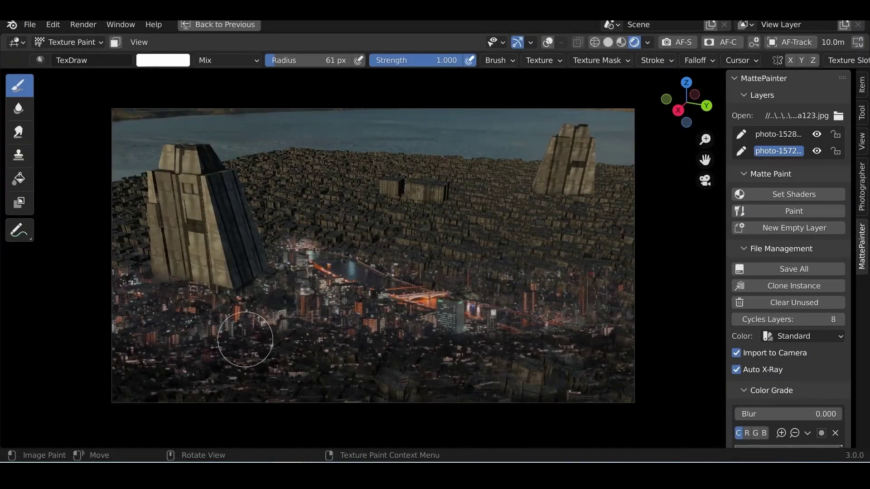
scroll(776, 418, down, 8)
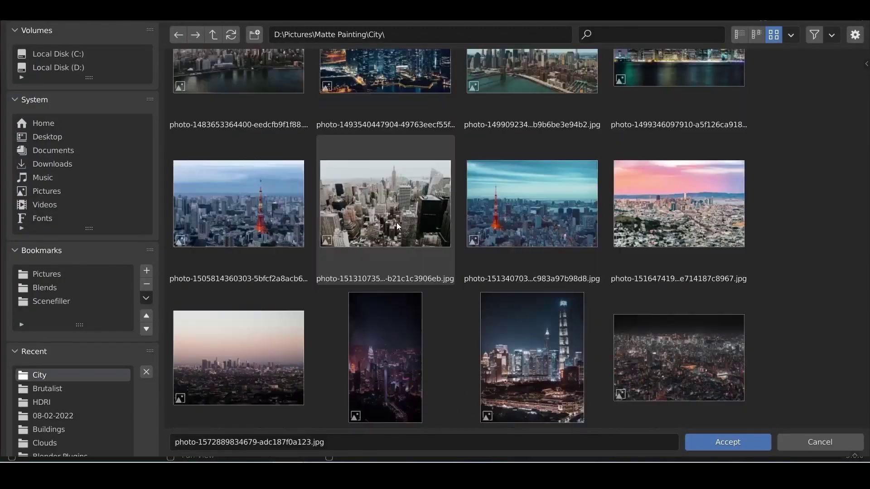
double_click(398, 227)
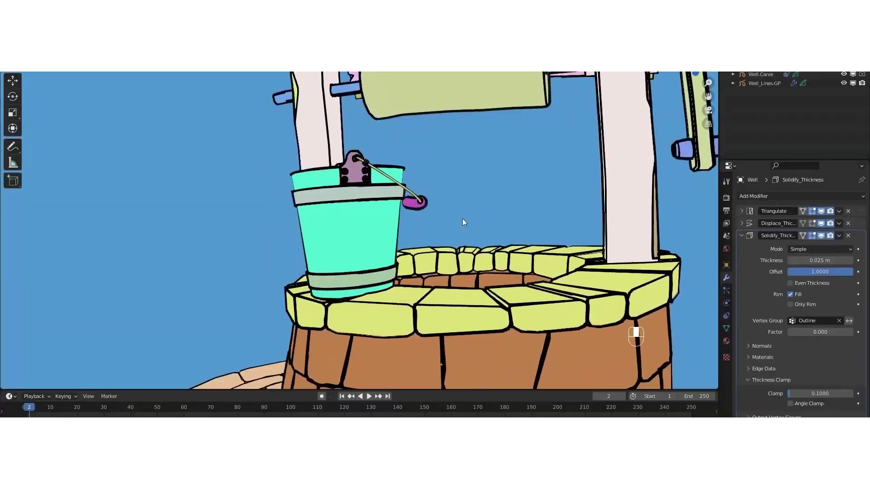
mouse_move(462, 218)
shift+middle_down()
mouse_move(551, 214)
mouse_move(544, 178)
mouse_move(546, 322)
mouse_move(551, 265)
mouse_move(529, 284)
mouse_move(572, 289)
mouse_move(521, 282)
mouse_move(445, 255)
mouse_move(450, 142)
mouse_move(450, 158)
mouse_move(469, 180)
mouse_move(395, 196)
shift+middle_up()
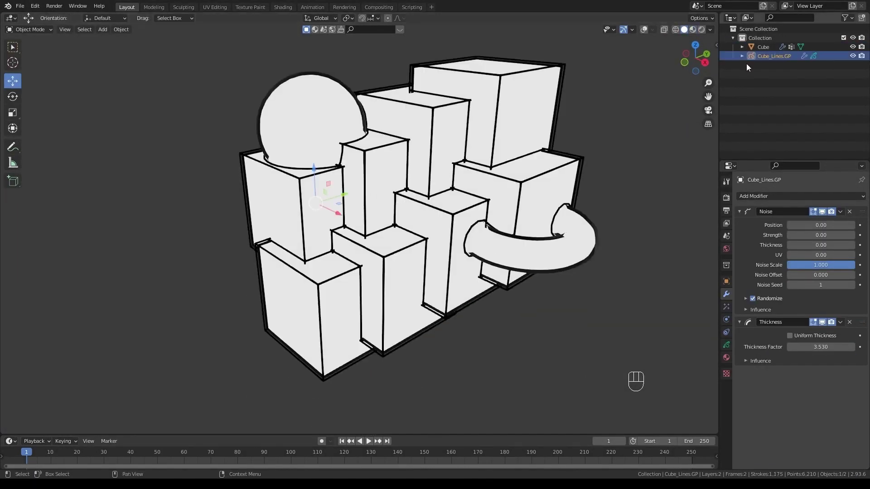
Step: Switch the outlined block, sphere and ring model into Edit Mode
key(Tab)
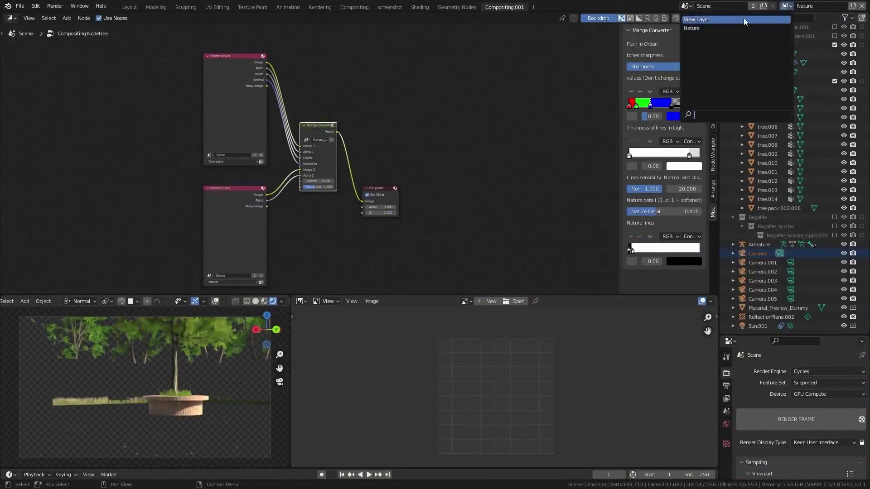
Step: Set Render Layers to the full View Layer and shift the Nature lines ramp's transparent point
click(745, 20)
click(466, 301)
text(ren)
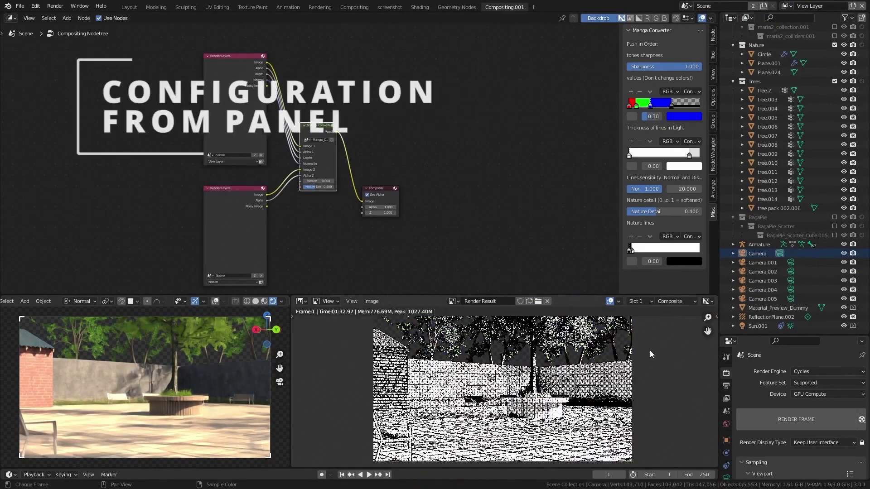
drag(671, 105, 681, 105)
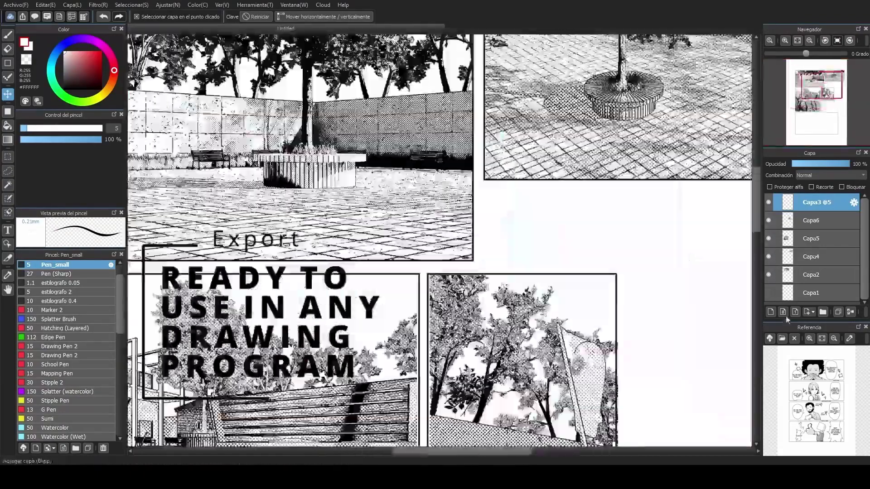
Step: Scroll up over the exported manga park scene on the canvas
scroll(319, 292, up, 3)
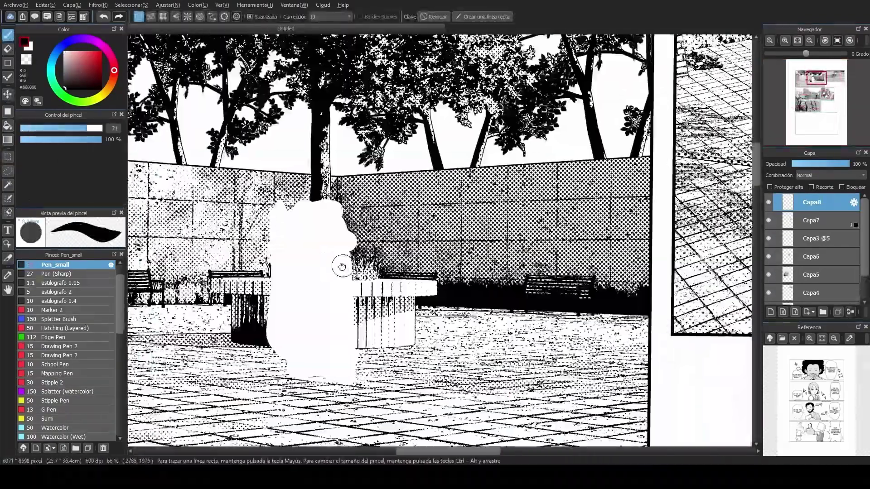